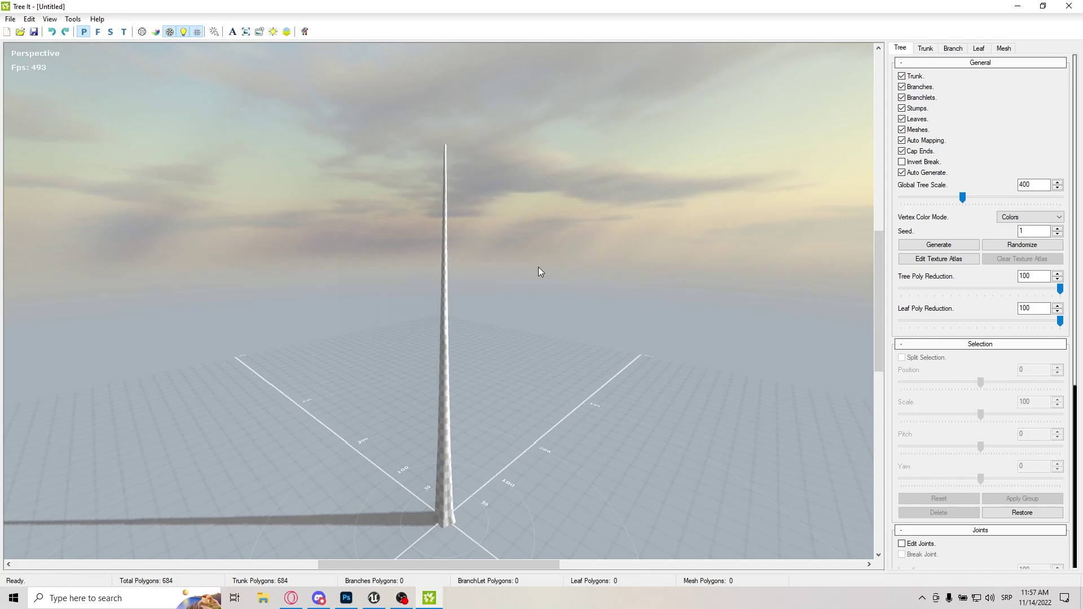
# Set the tree's trunk count to 3.
pyautogui.moveTo(524, 256); pyautogui.dragTo(448, 217)
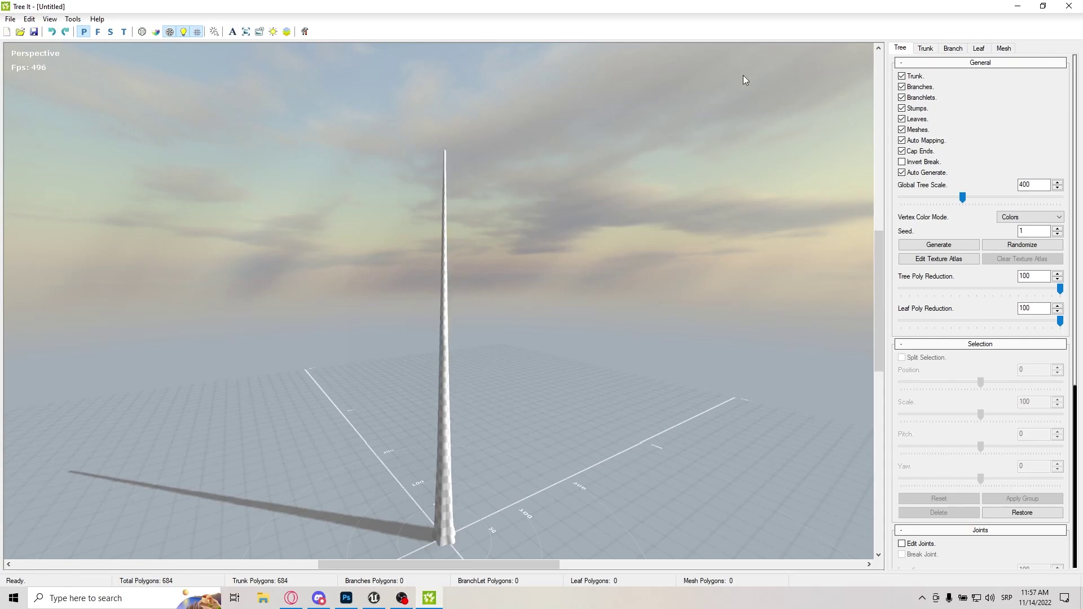
pyautogui.moveTo(736, 113); pyautogui.dragTo(396, 343)
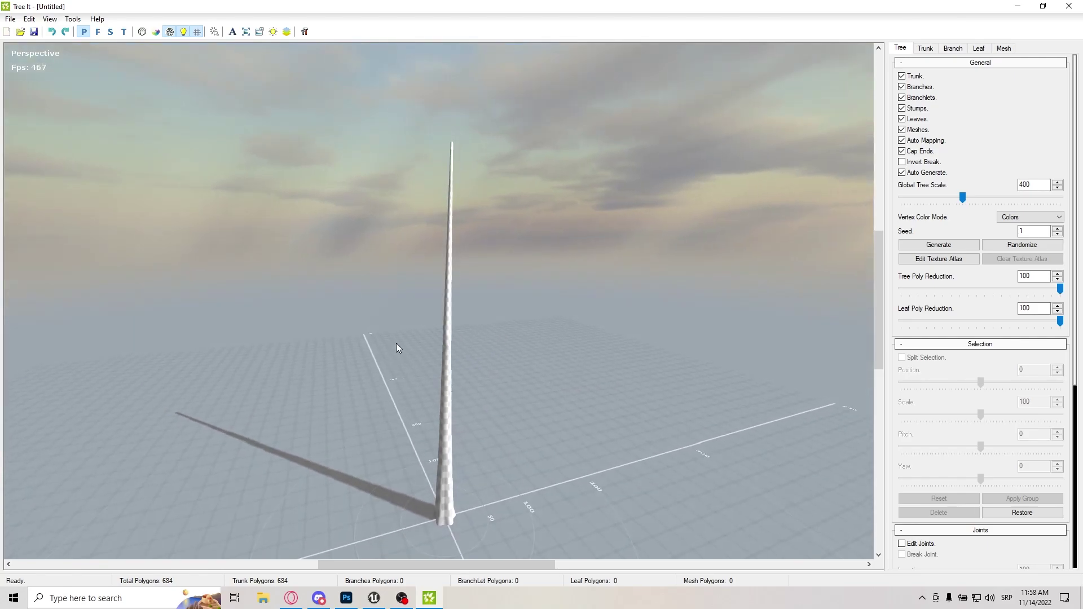
pyautogui.click(922, 50)
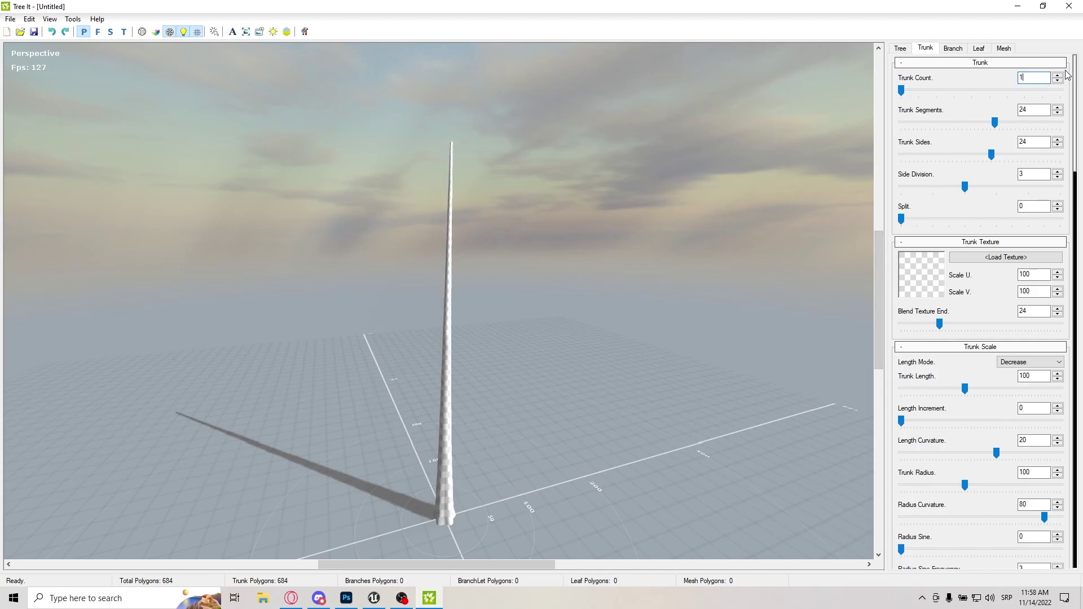
pyautogui.click(1059, 75)
pyautogui.moveTo(648, 205); pyautogui.dragTo(441, 129)
pyautogui.moveTo(367, 247); pyautogui.dragTo(807, 224)
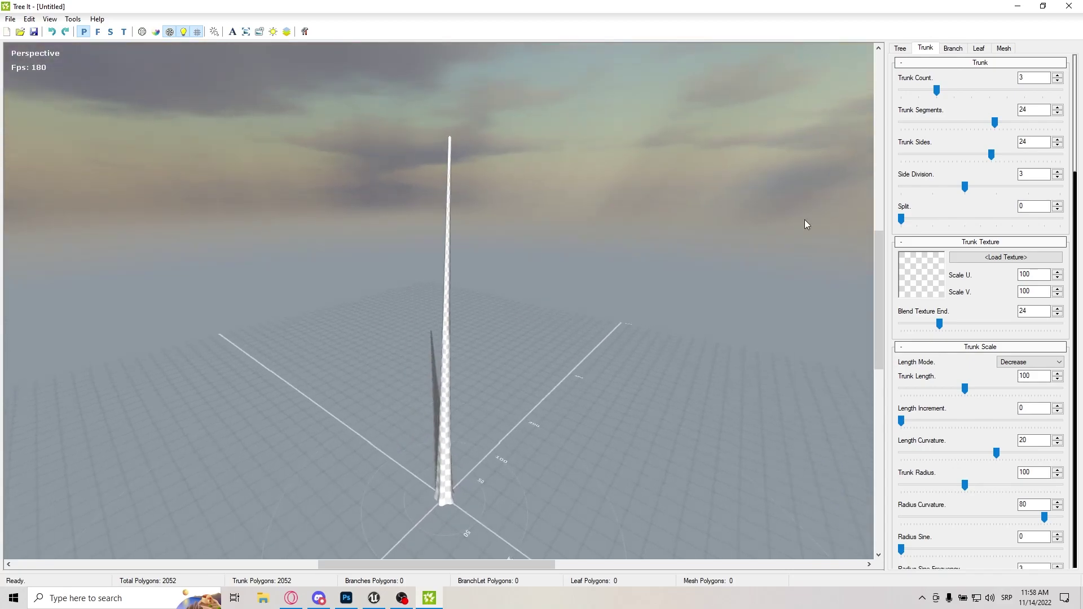
# Try distorting the trunks with a crinkliness of 6 and a crinkliness rate of 2.
pyautogui.scroll(-3, 988, 384)
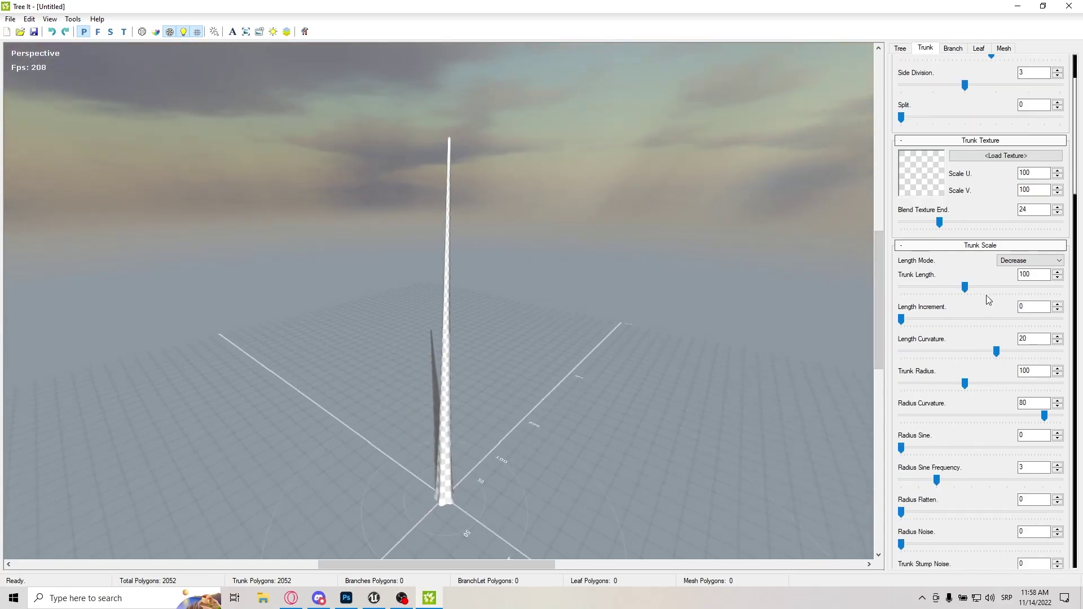
pyautogui.moveTo(519, 333); pyautogui.dragTo(660, 294)
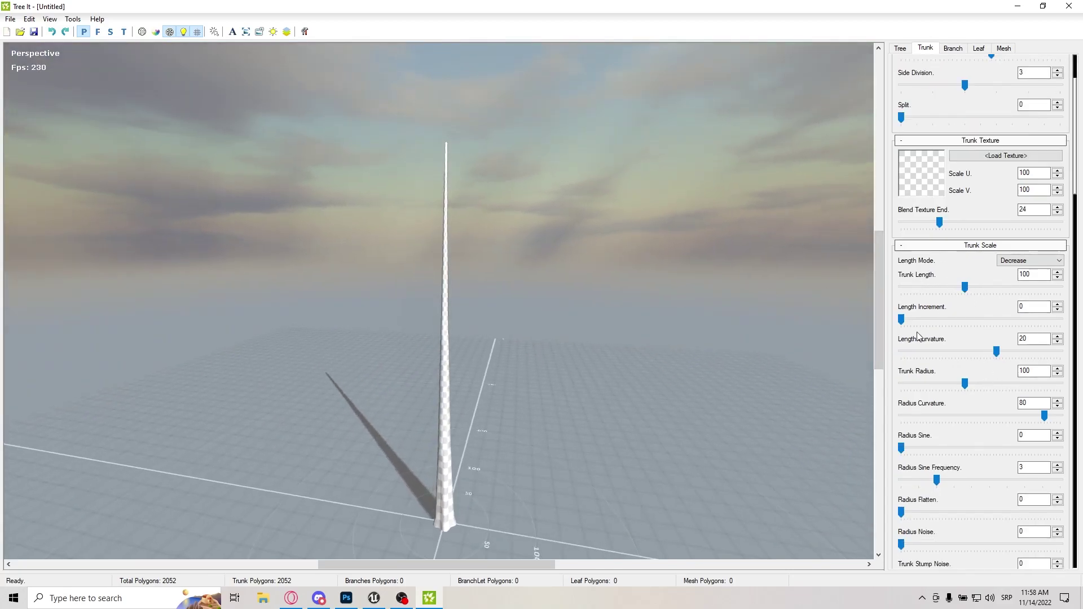
pyautogui.scroll(-4, 918, 337)
pyautogui.scroll(-6, 897, 354)
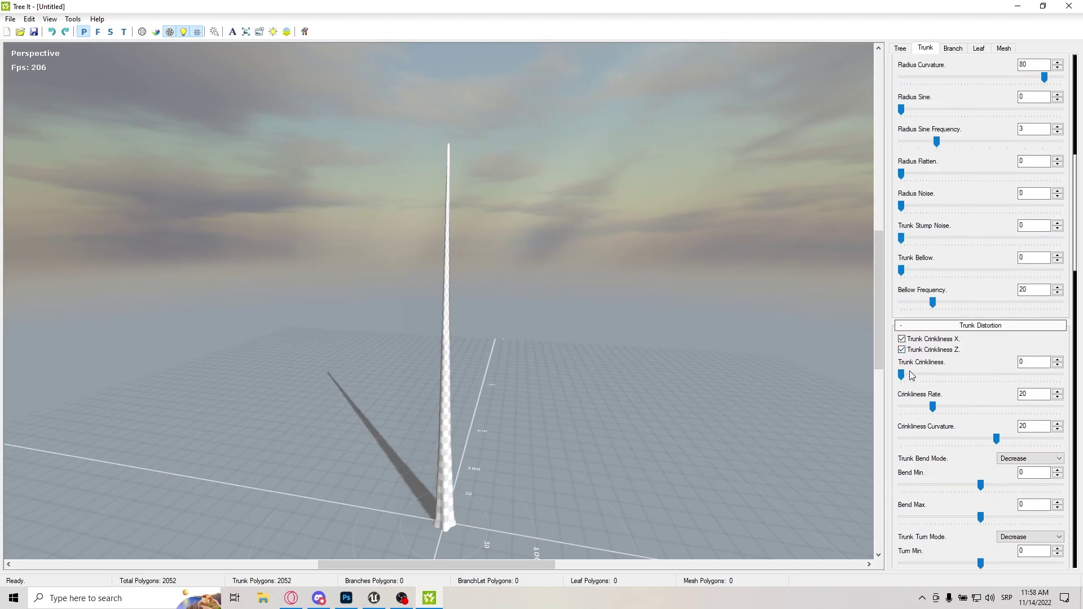
pyautogui.moveTo(904, 375); pyautogui.dragTo(965, 374)
pyautogui.moveTo(933, 407); pyautogui.dragTo(908, 404)
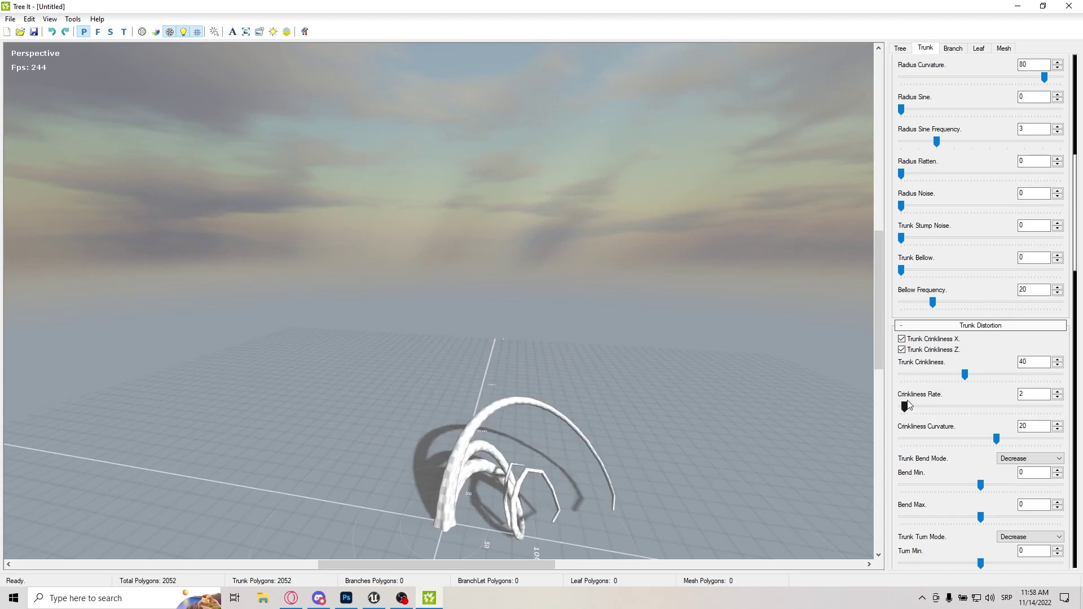
pyautogui.moveTo(966, 377); pyautogui.dragTo(910, 373)
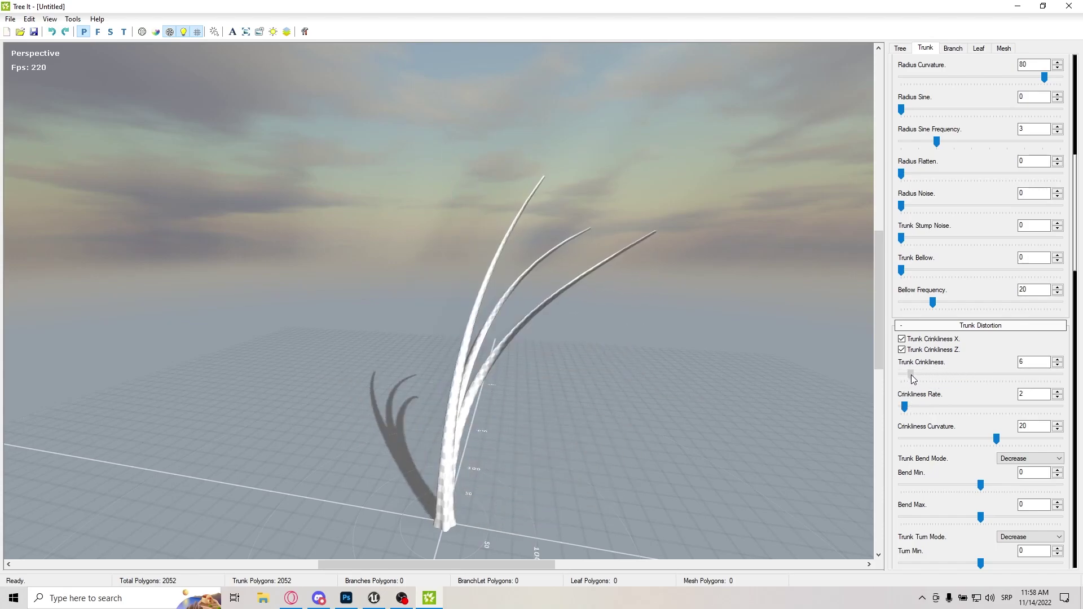
# Try a stronger trunk distortion with a crinkliness of 22 and a crinkliness rate of 6.
pyautogui.moveTo(556, 292); pyautogui.dragTo(590, 294, button='middle')
pyautogui.moveTo(906, 408); pyautogui.dragTo(911, 407)
pyautogui.moveTo(506, 385); pyautogui.dragTo(972, 324)
pyautogui.moveTo(910, 373); pyautogui.dragTo(935, 375)
pyautogui.moveTo(536, 290); pyautogui.dragTo(506, 286, button='middle')
pyautogui.moveTo(506, 290); pyautogui.dragTo(653, 316)
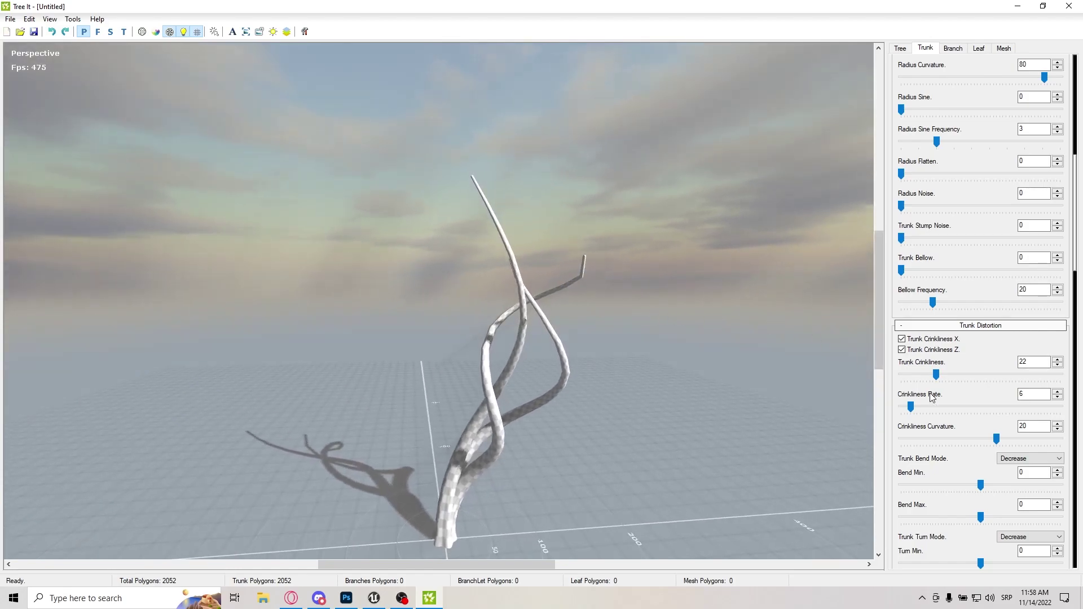
# Set the trunk crinkliness to 34 and the crinkliness rate to 20.
pyautogui.moveTo(911, 406)
pyautogui.mouseDown()
pyautogui.moveTo(958, 406)
pyautogui.moveTo(972, 375)
pyautogui.moveTo(948, 407)
pyautogui.moveTo(930, 407)
pyautogui.mouseUp()
pyautogui.click(949, 375)
pyautogui.moveTo(576, 418); pyautogui.dragTo(885, 367)
pyautogui.moveTo(962, 375); pyautogui.dragTo(954, 375)
pyautogui.moveTo(581, 290); pyautogui.dragTo(704, 382)
# Spread the trunks apart by setting their minimum bend to -30 and maximum bend to 30.
pyautogui.scroll(-1, 904, 436)
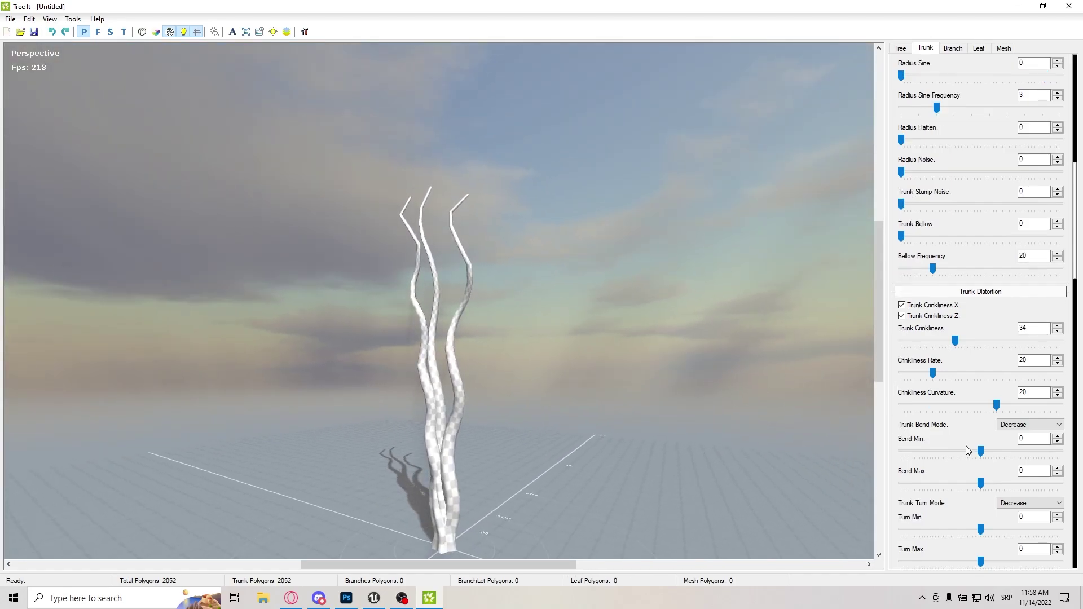
pyautogui.moveTo(982, 451); pyautogui.dragTo(991, 485)
pyautogui.moveTo(542, 390); pyautogui.dragTo(674, 365)
pyautogui.moveTo(518, 334); pyautogui.dragTo(501, 309)
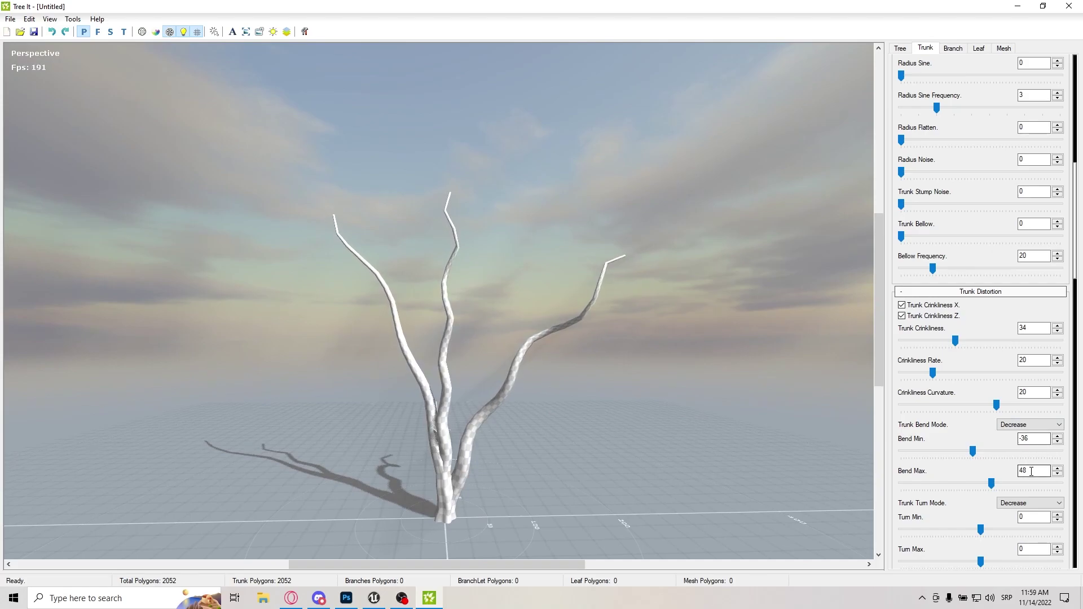
pyautogui.write('30')
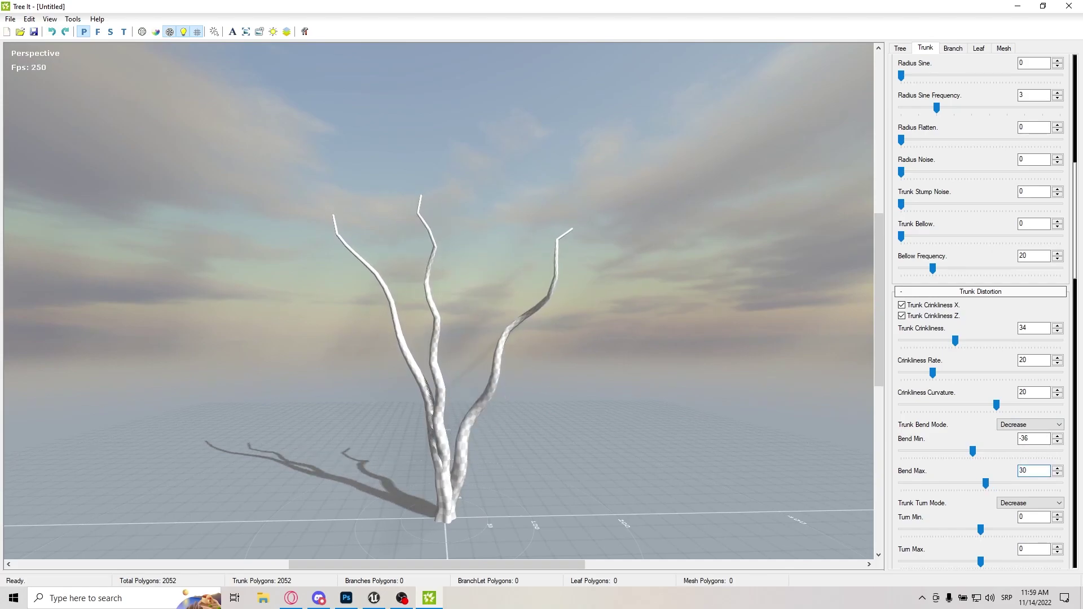
pyautogui.write('-')
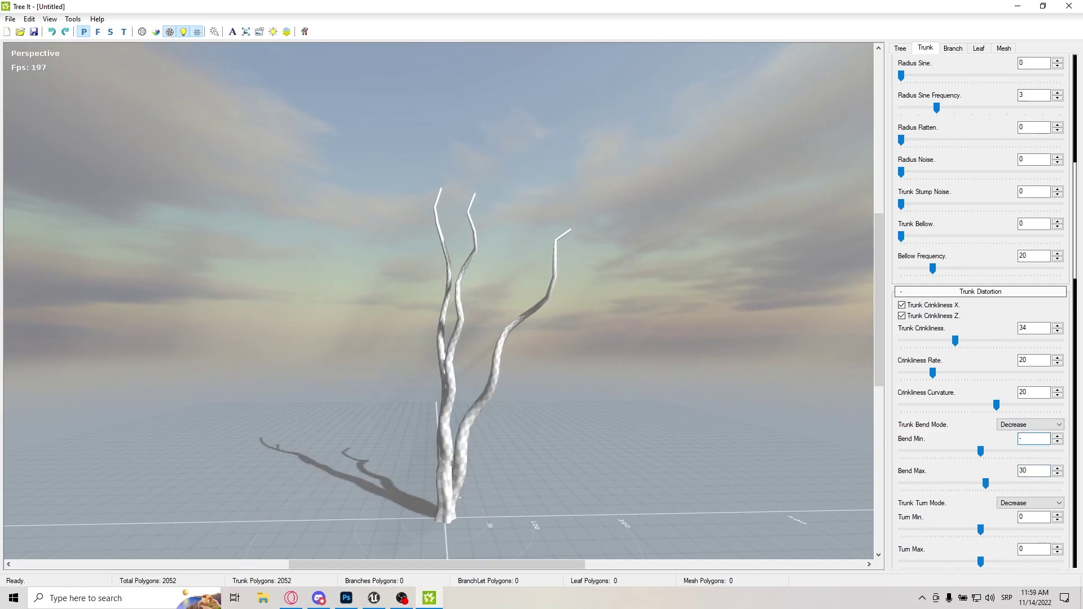
pyautogui.write('30')
pyautogui.moveTo(636, 339); pyautogui.dragTo(648, 367)
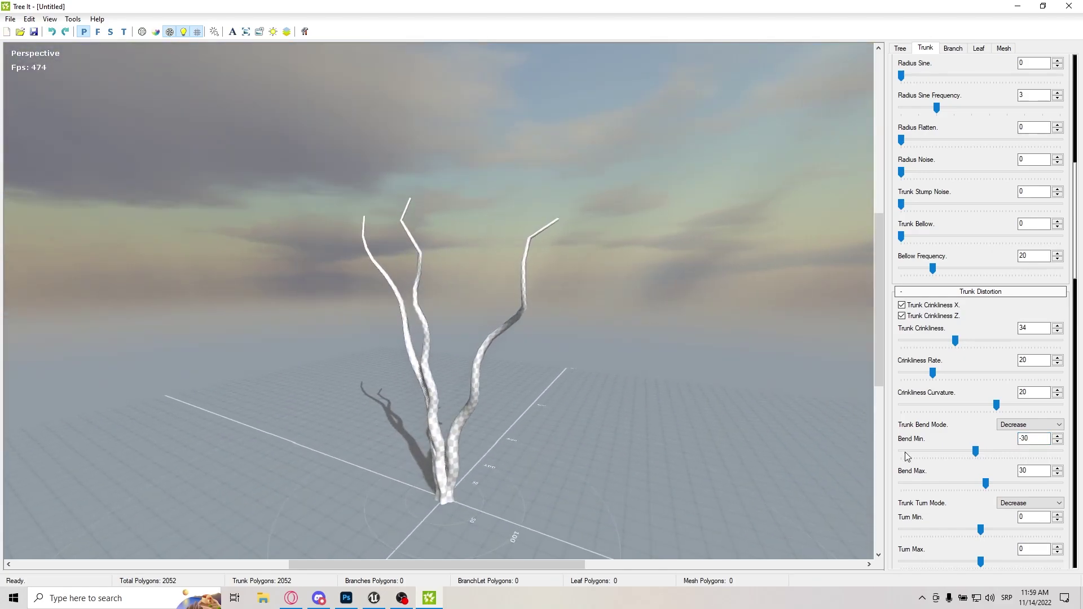
# Try adjusting the trunk gravity and undo the last change.
pyautogui.scroll(-3, 903, 452)
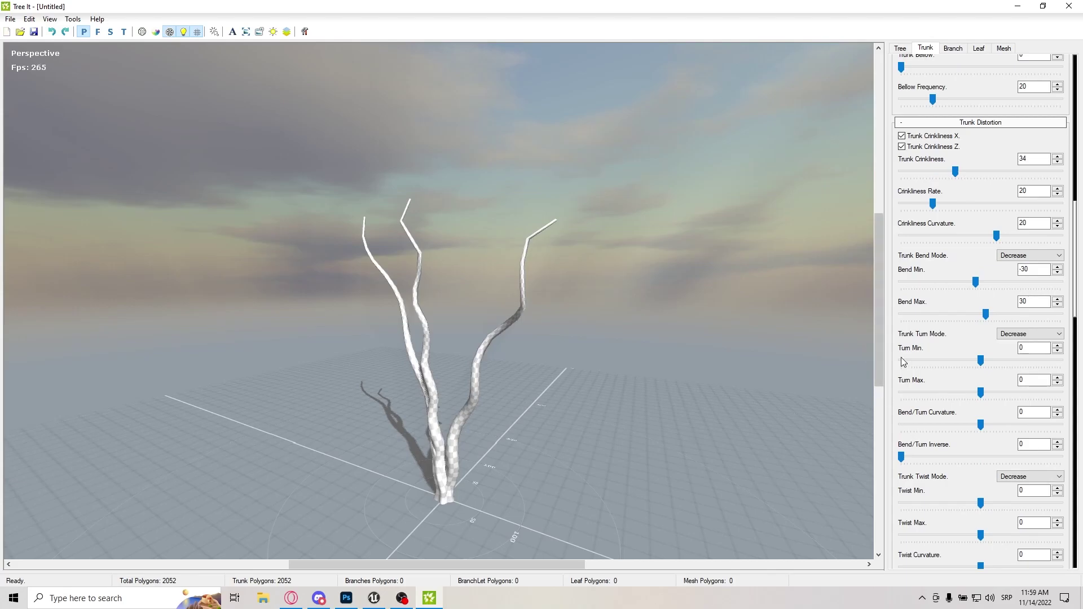
pyautogui.moveTo(496, 316); pyautogui.dragTo(728, 267)
pyautogui.scroll(-6, 898, 305)
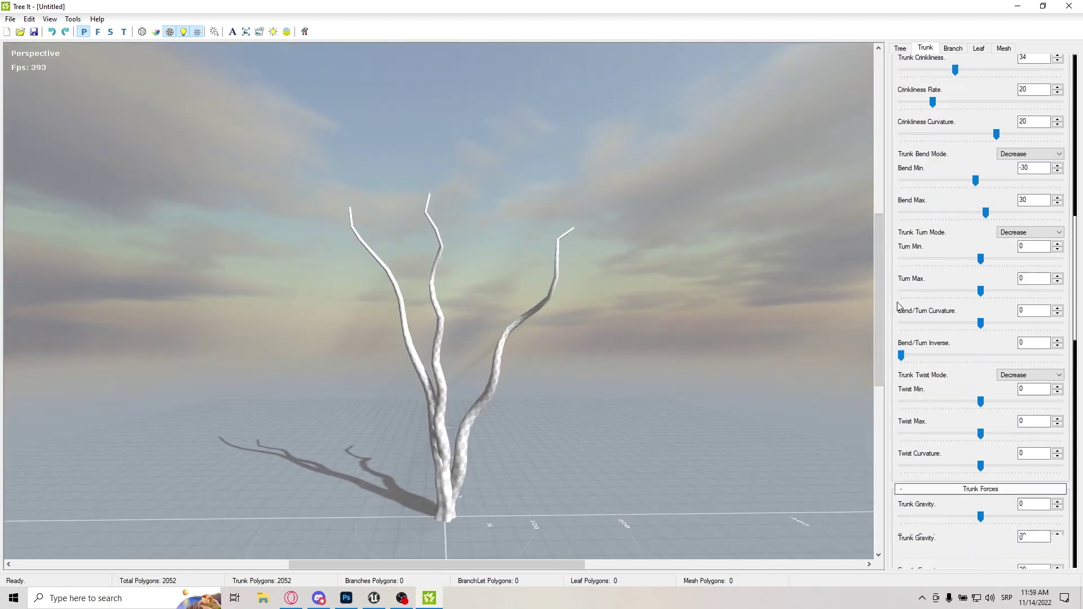
pyautogui.moveTo(976, 417)
pyautogui.mouseDown()
pyautogui.moveTo(997, 414)
pyautogui.moveTo(983, 417)
pyautogui.mouseUp()
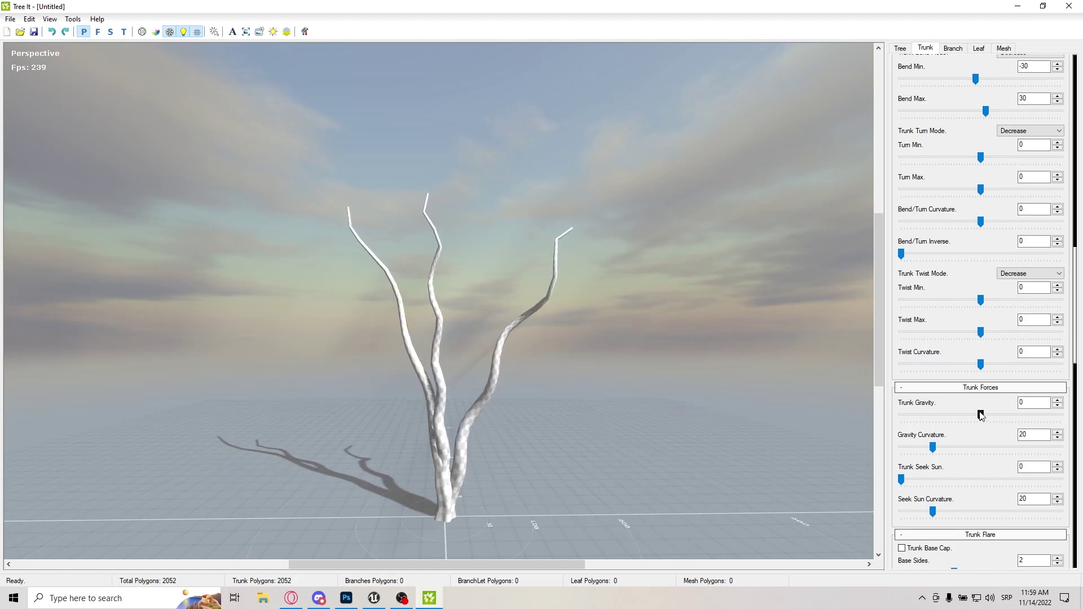
pyautogui.moveTo(544, 211); pyautogui.dragTo(851, 315)
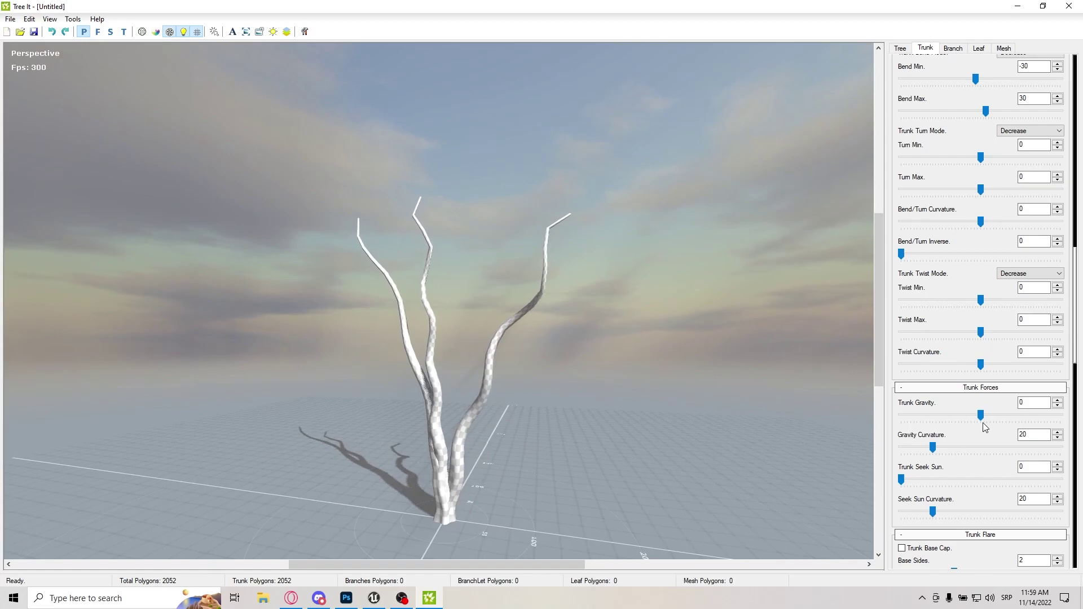
pyautogui.click(51, 32)
pyautogui.moveTo(585, 339); pyautogui.dragTo(650, 336)
pyautogui.moveTo(813, 305); pyautogui.dragTo(530, 293)
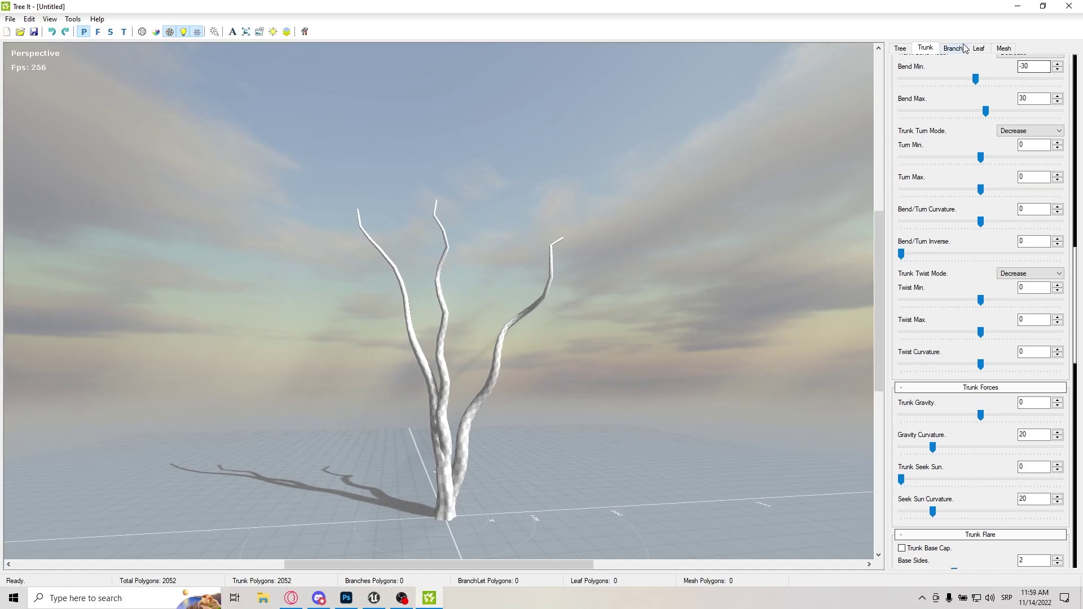
# Turn on joint editing and select a joint about midway up the middle trunk.
pyautogui.moveTo(559, 333); pyautogui.dragTo(643, 251)
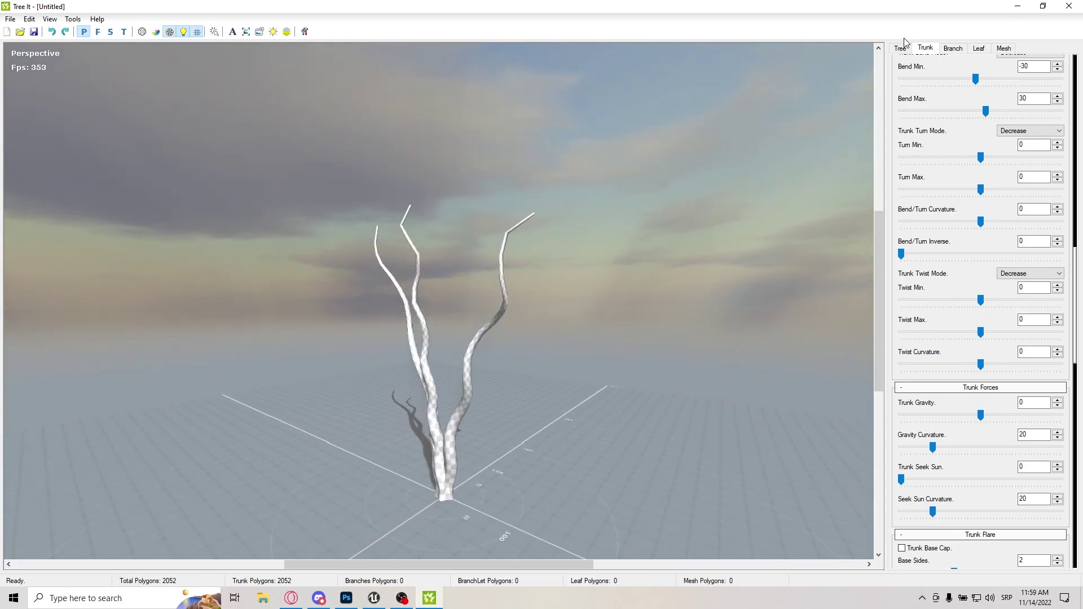
pyautogui.click(903, 47)
pyautogui.scroll(-1, 942, 395)
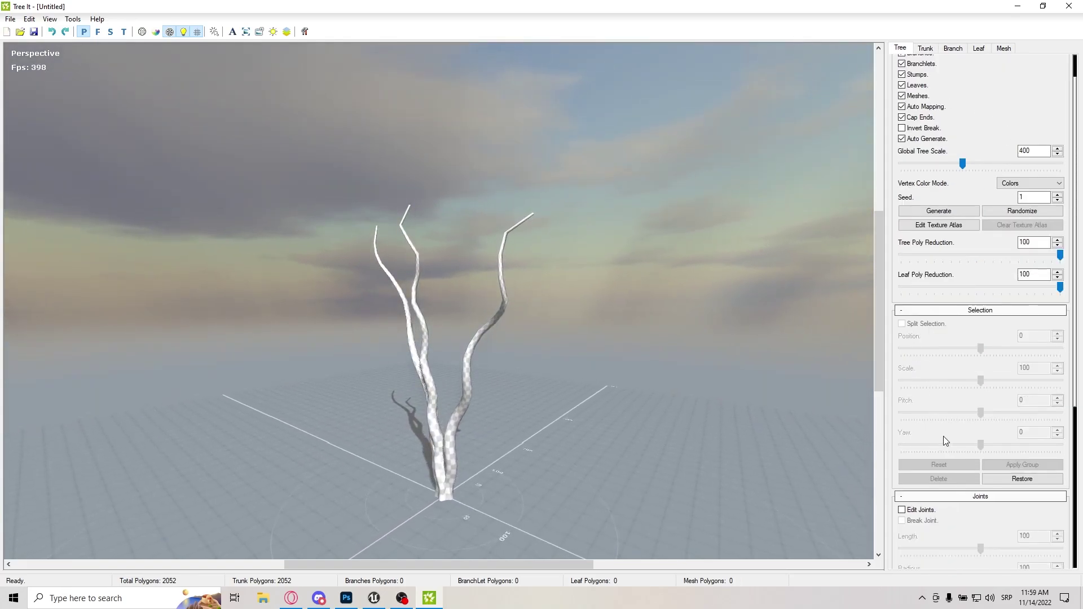
pyautogui.click(902, 509)
pyautogui.moveTo(601, 409); pyautogui.dragTo(205, 361)
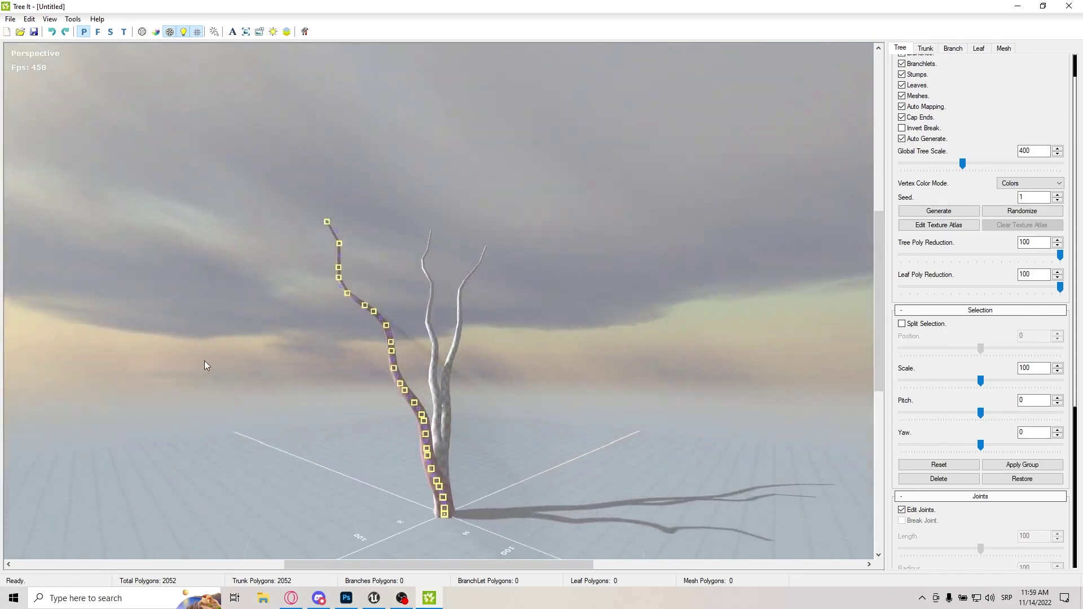
pyautogui.click(435, 336)
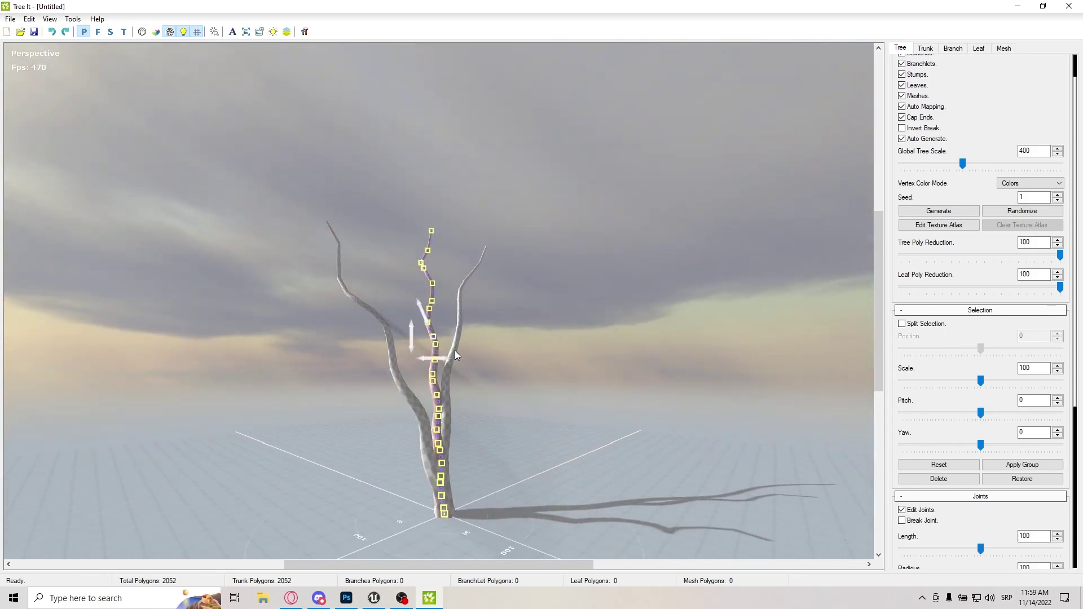
# Reshape the most outward-leaning trunk by rotating its joints near the base.
pyautogui.moveTo(455, 351); pyautogui.dragTo(775, 456)
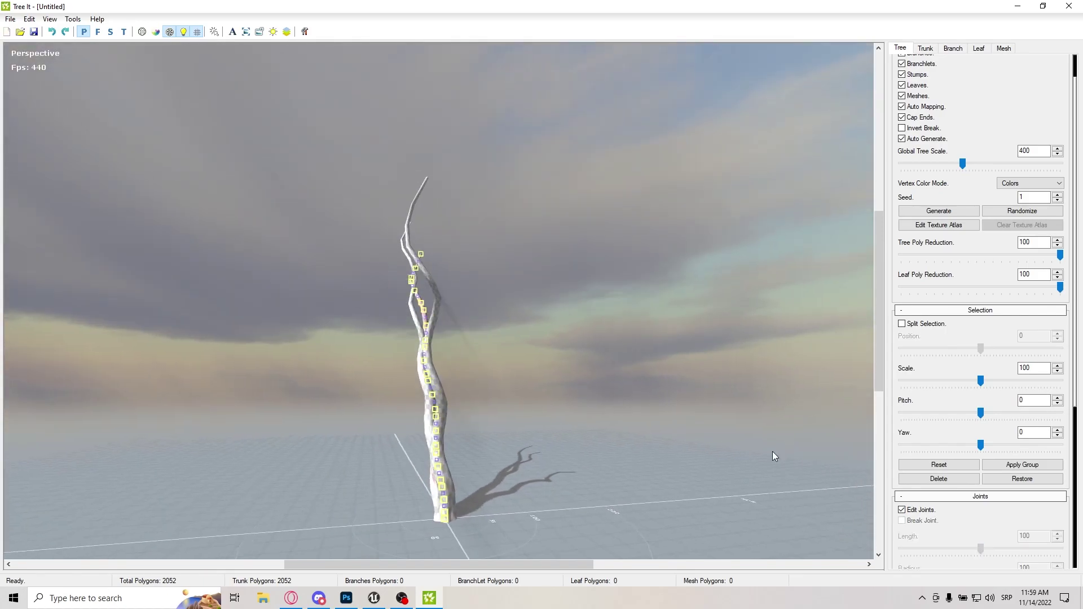
pyautogui.click(447, 401)
pyautogui.moveTo(520, 419); pyautogui.dragTo(494, 478)
pyautogui.click(448, 463)
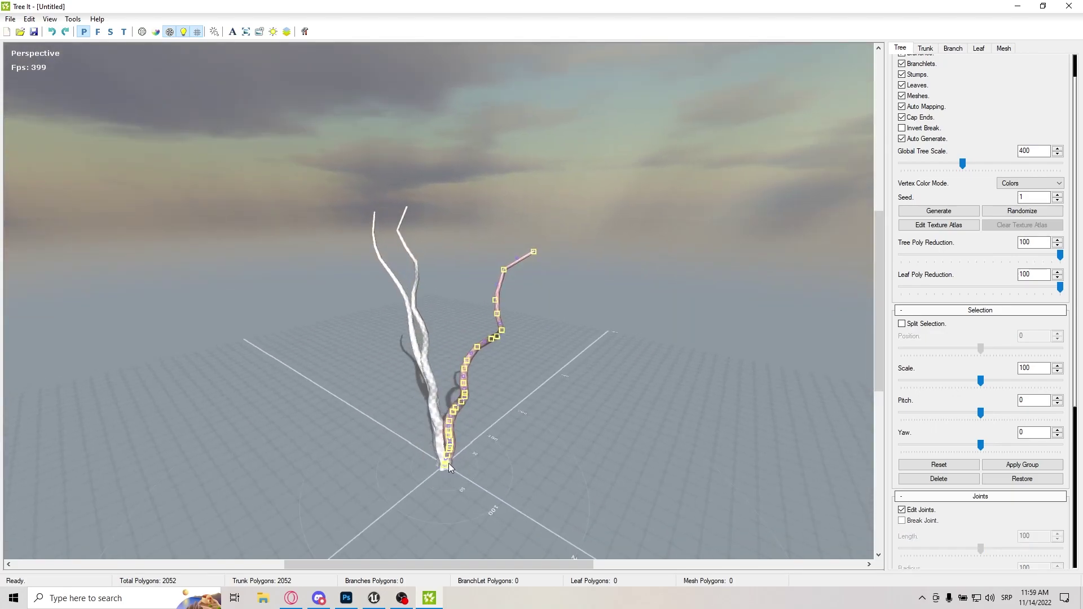
pyautogui.click(450, 434)
pyautogui.moveTo(453, 453); pyautogui.dragTo(426, 500)
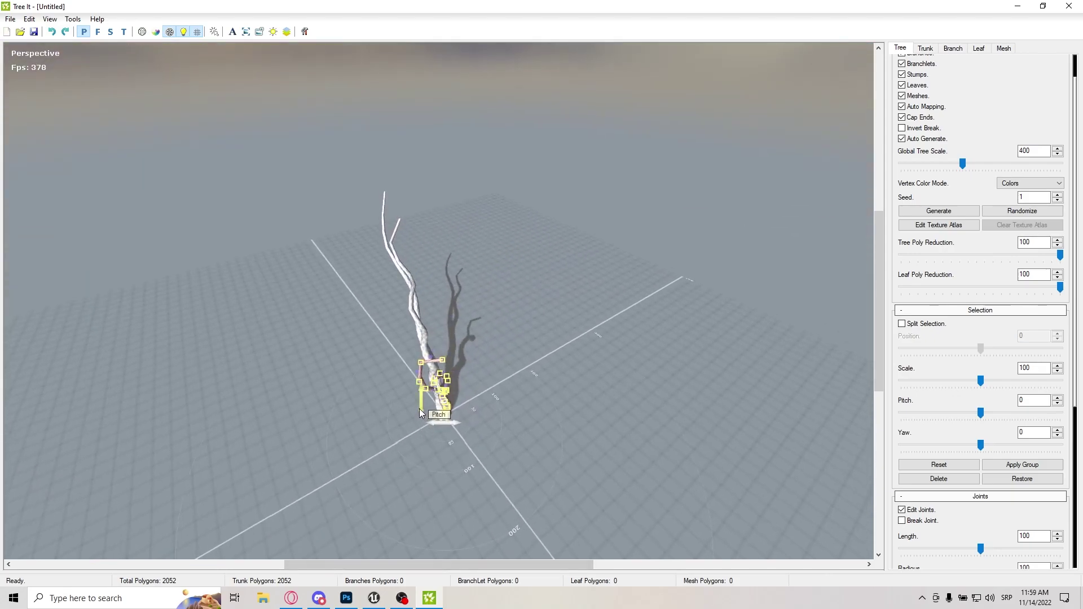
pyautogui.moveTo(451, 424); pyautogui.dragTo(503, 415)
pyautogui.moveTo(575, 406); pyautogui.dragTo(526, 359)
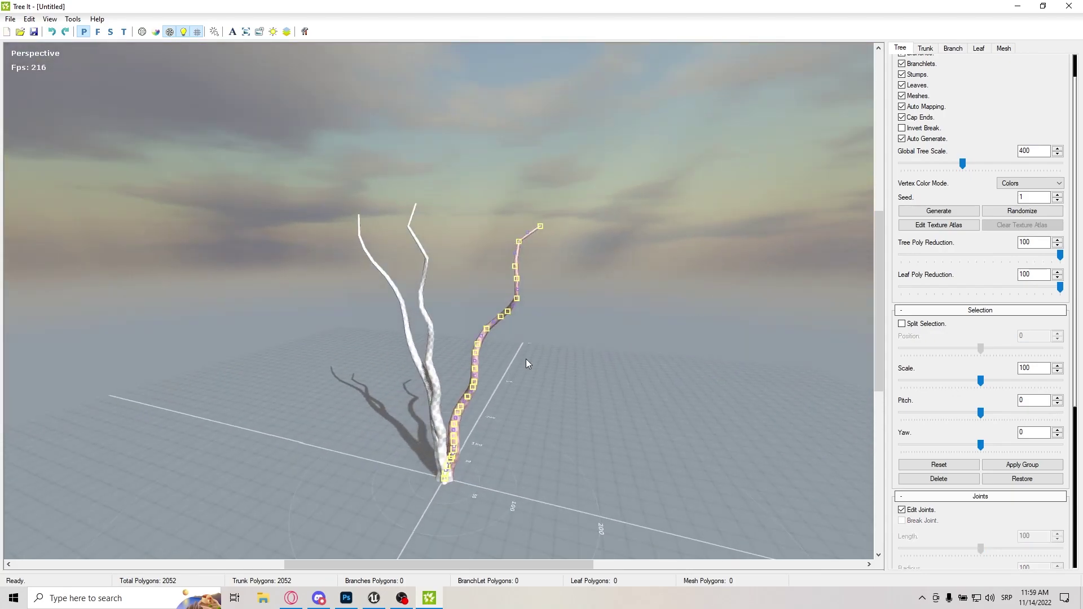
# Decline exiting the program and turn off joint editing.
pyautogui.press('Escape')
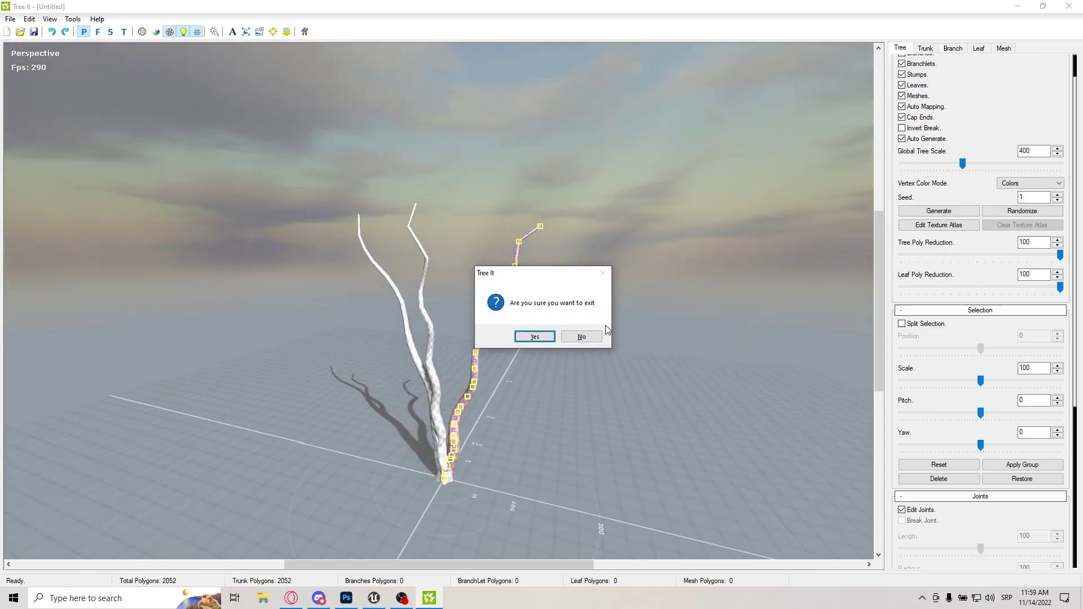
pyautogui.click(591, 338)
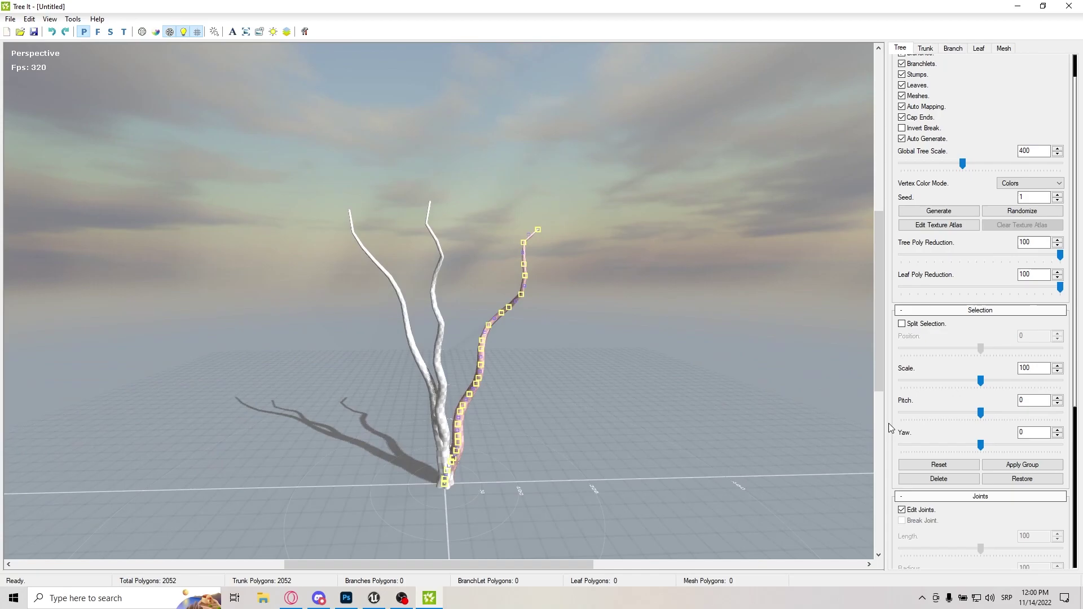
pyautogui.click(903, 511)
pyautogui.moveTo(648, 433); pyautogui.dragTo(596, 325)
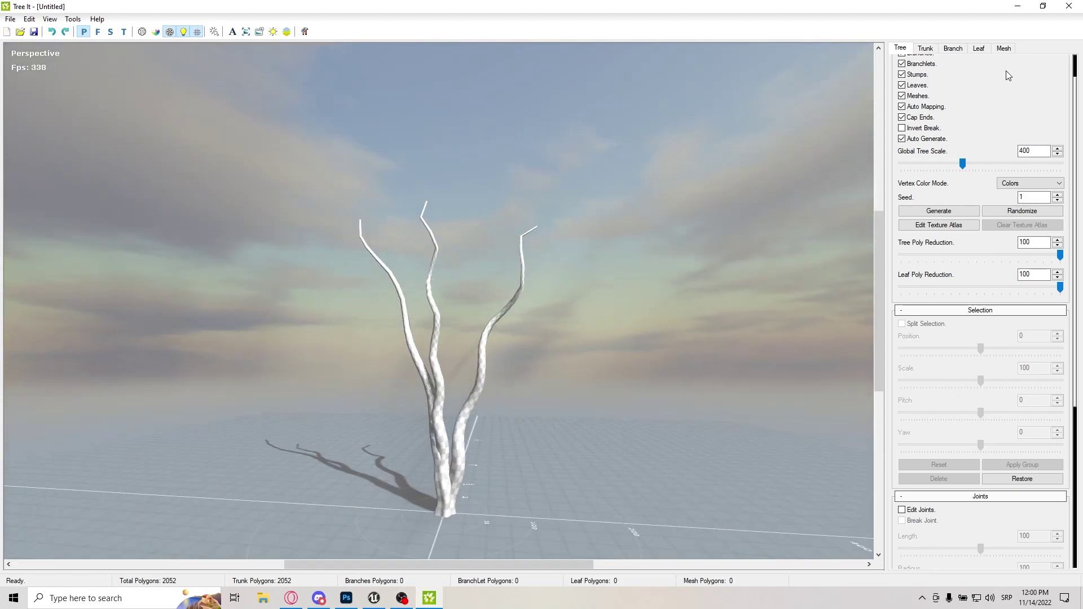
# Add branches to the trunks by setting the branch count to 30, and inspect the tree up close.
pyautogui.click(953, 49)
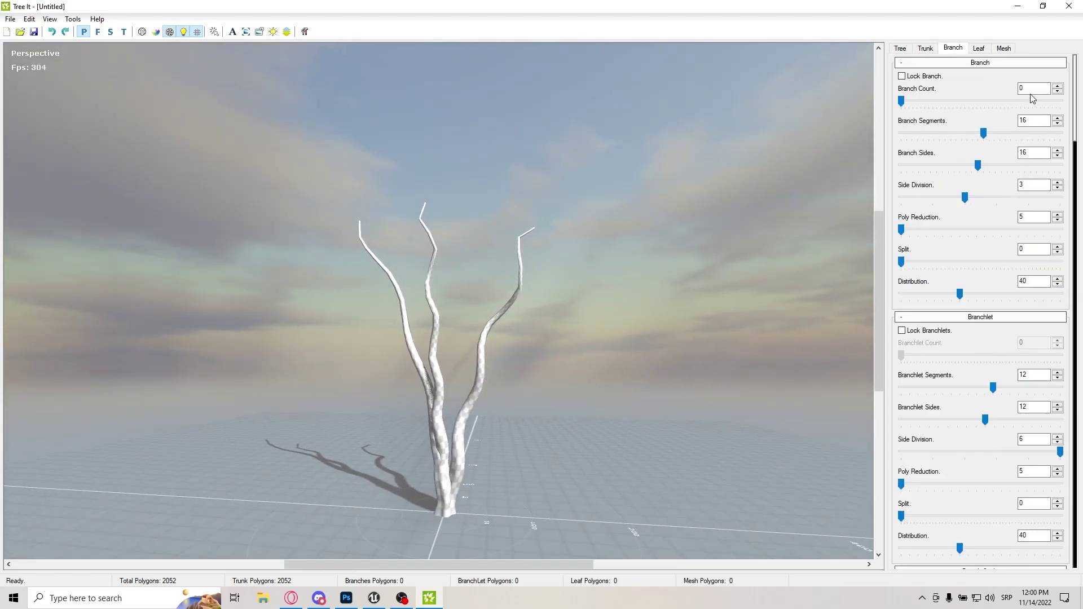
pyautogui.write('30')
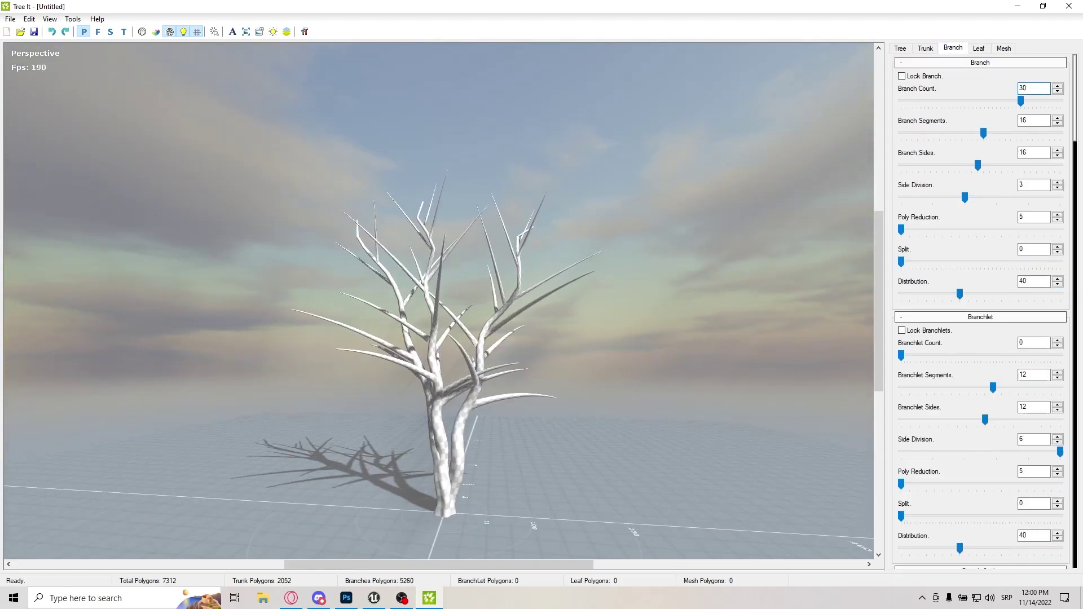
pyautogui.moveTo(798, 259); pyautogui.dragTo(733, 282)
pyautogui.moveTo(694, 242); pyautogui.dragTo(658, 252)
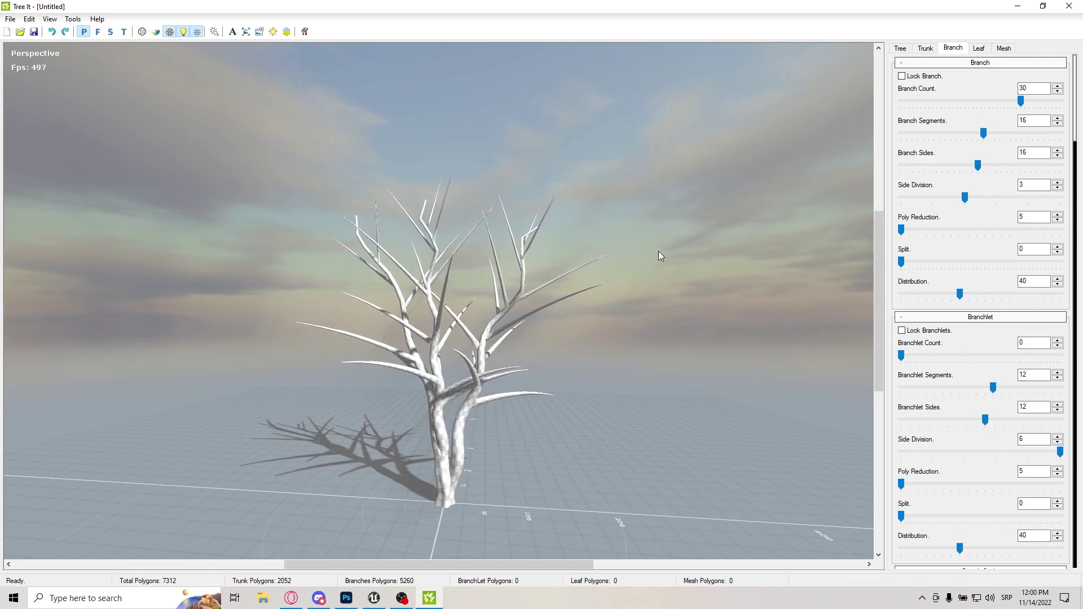
pyautogui.moveTo(590, 354); pyautogui.dragTo(469, 226)
pyautogui.scroll(5, 429, 313)
pyautogui.scroll(3, 455, 371)
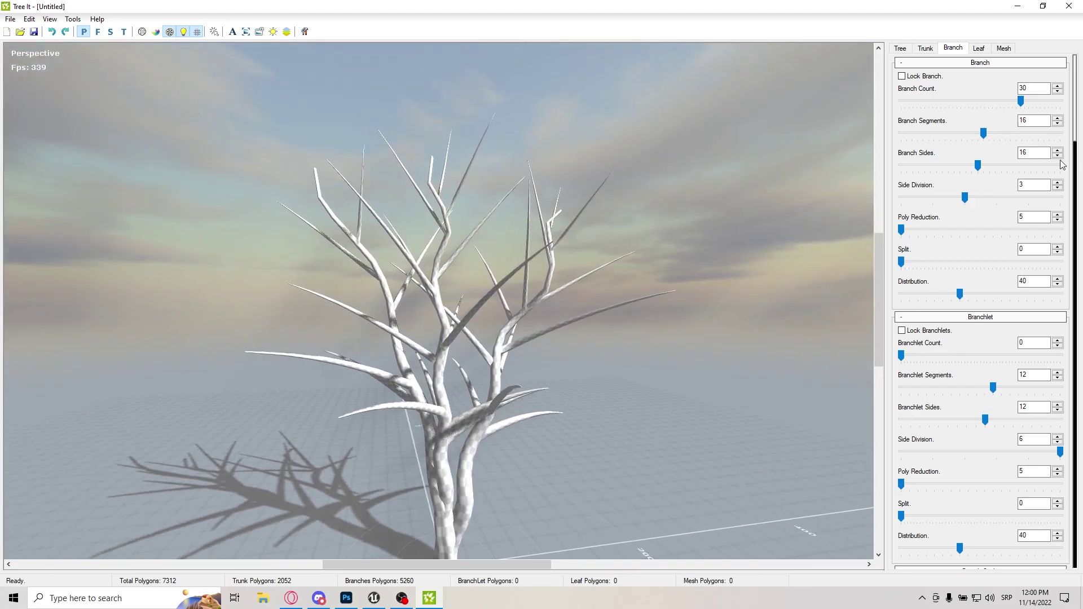
# Lower the branch geometry to 3 segments and 5 sides, with poly reduction at 100.
pyautogui.moveTo(1032, 120); pyautogui.dragTo(913, 140)
pyautogui.moveTo(610, 325); pyautogui.dragTo(525, 316)
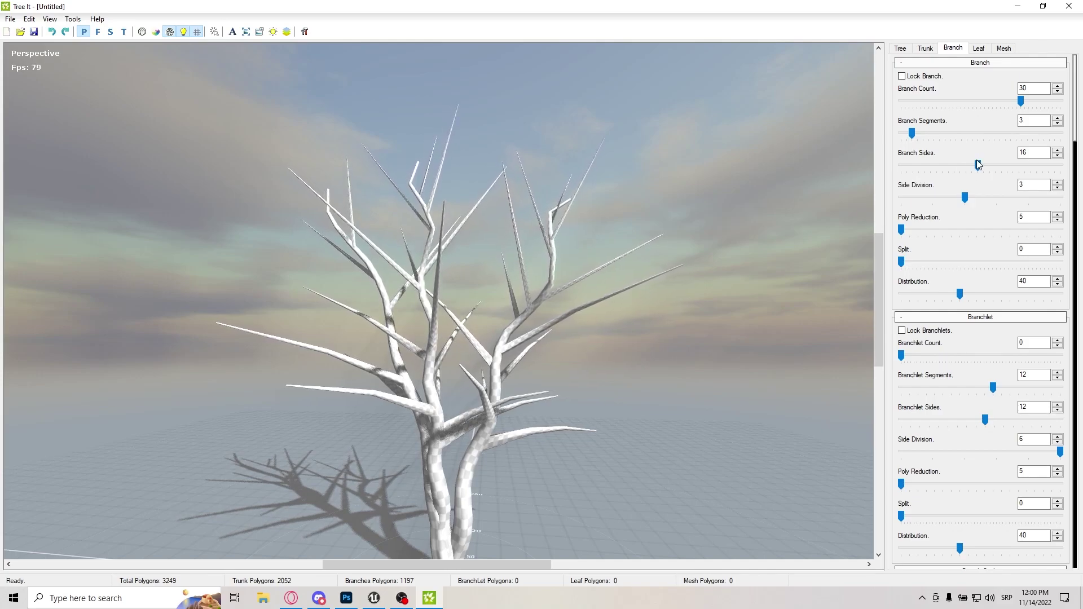
pyautogui.moveTo(978, 163); pyautogui.dragTo(913, 164)
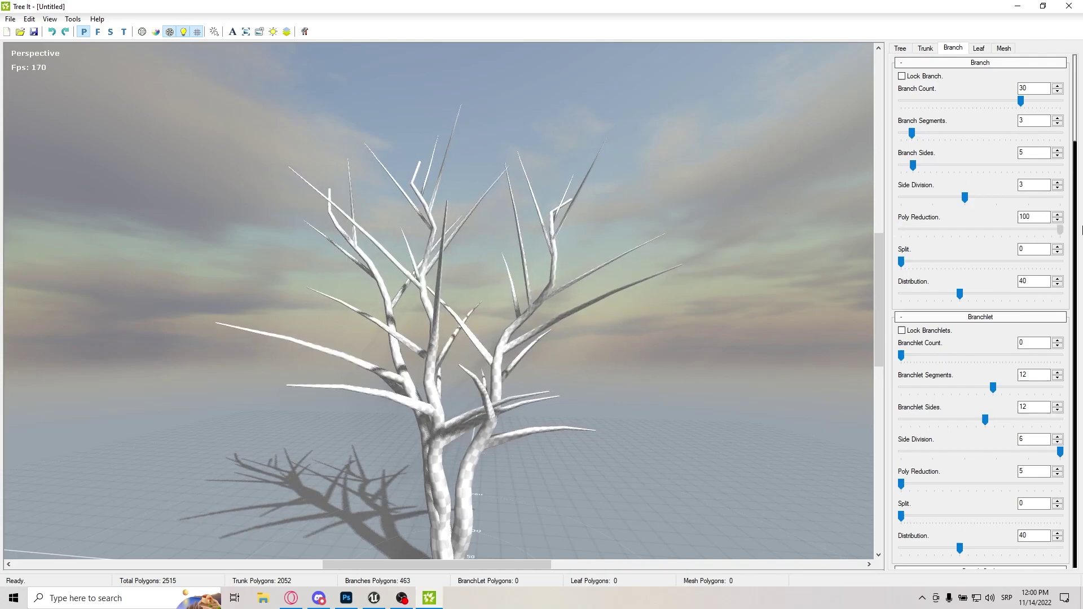
pyautogui.moveTo(694, 331); pyautogui.dragTo(537, 354)
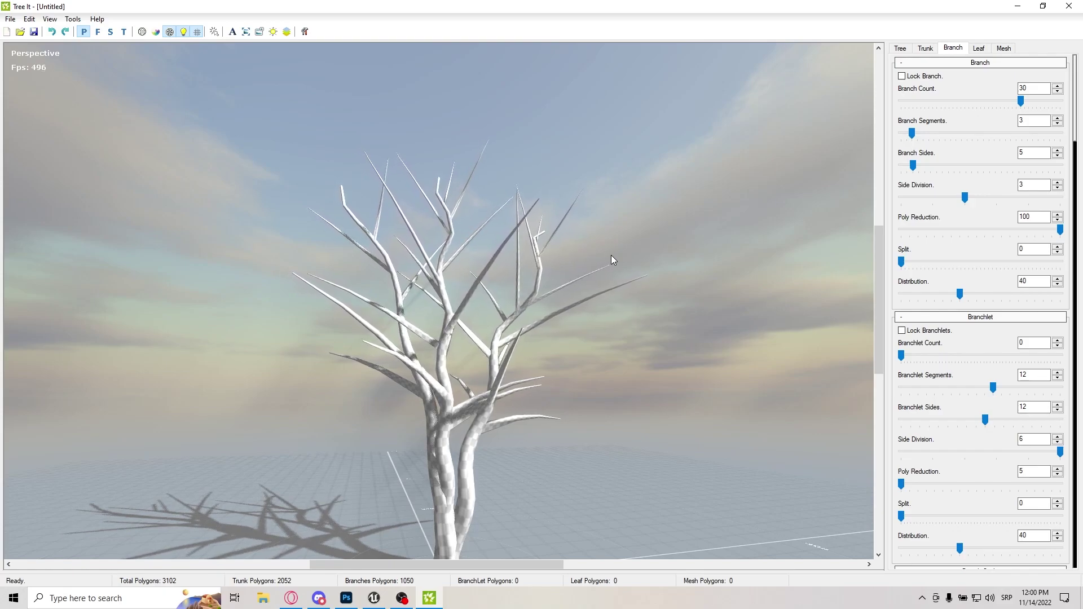
pyautogui.moveTo(612, 255); pyautogui.dragTo(417, 262)
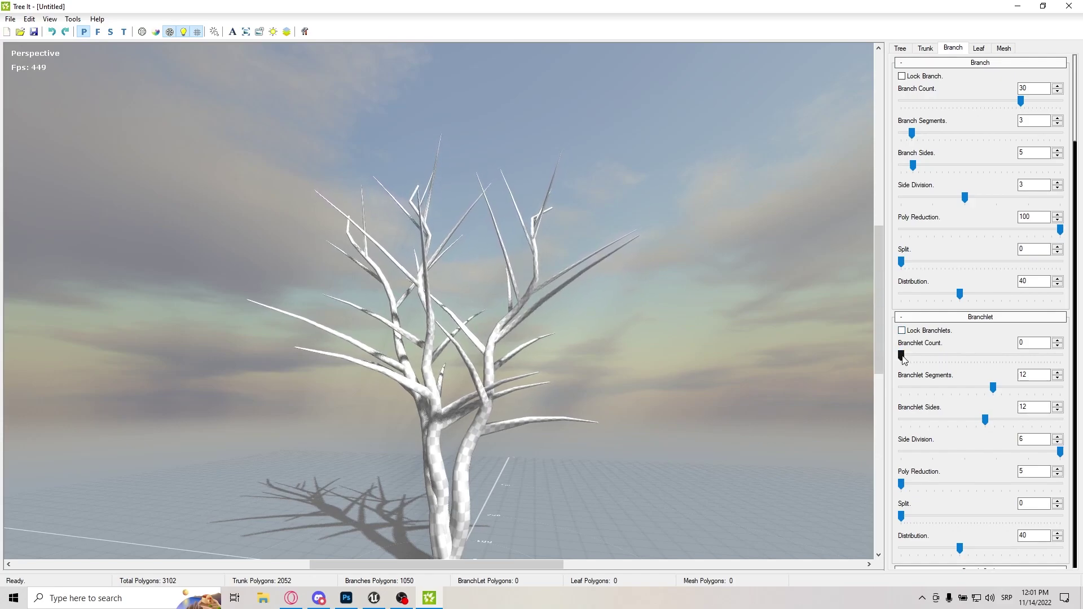
# Add branchlets to the branches by setting the branchlet count to 150.
pyautogui.scroll(-3, 914, 353)
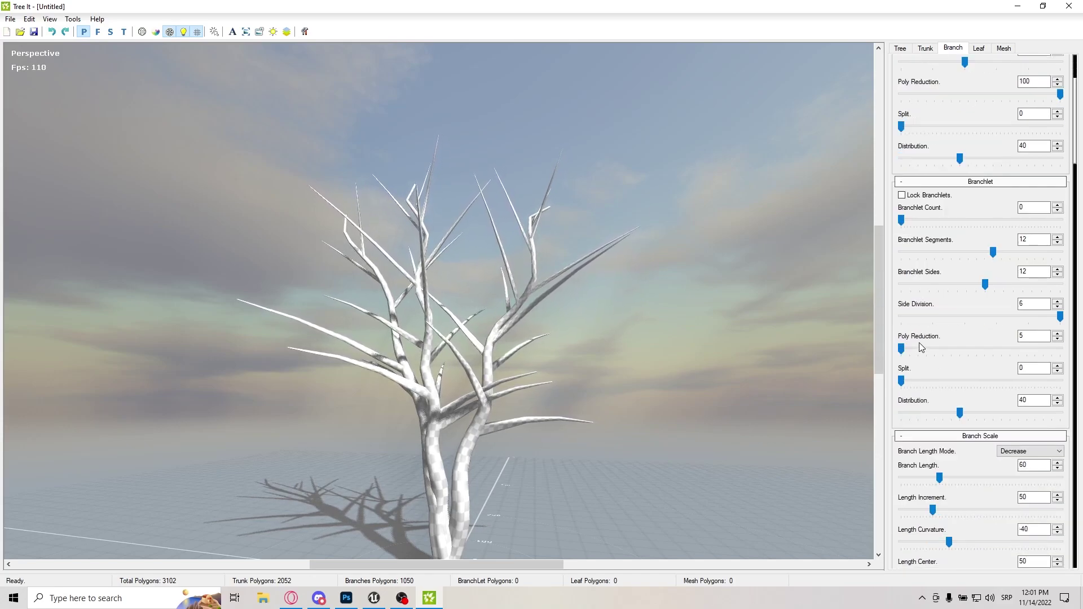
pyautogui.scroll(1, 920, 343)
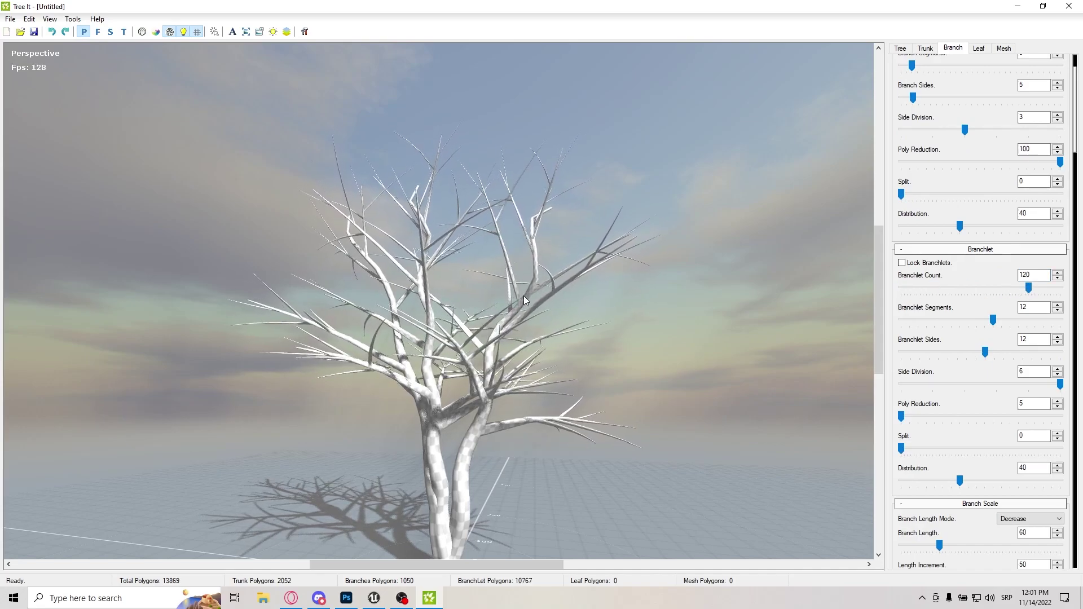
pyautogui.moveTo(524, 296); pyautogui.dragTo(1081, 311)
pyautogui.moveTo(1032, 286); pyautogui.dragTo(1066, 288)
pyautogui.moveTo(748, 304); pyautogui.dragTo(388, 242)
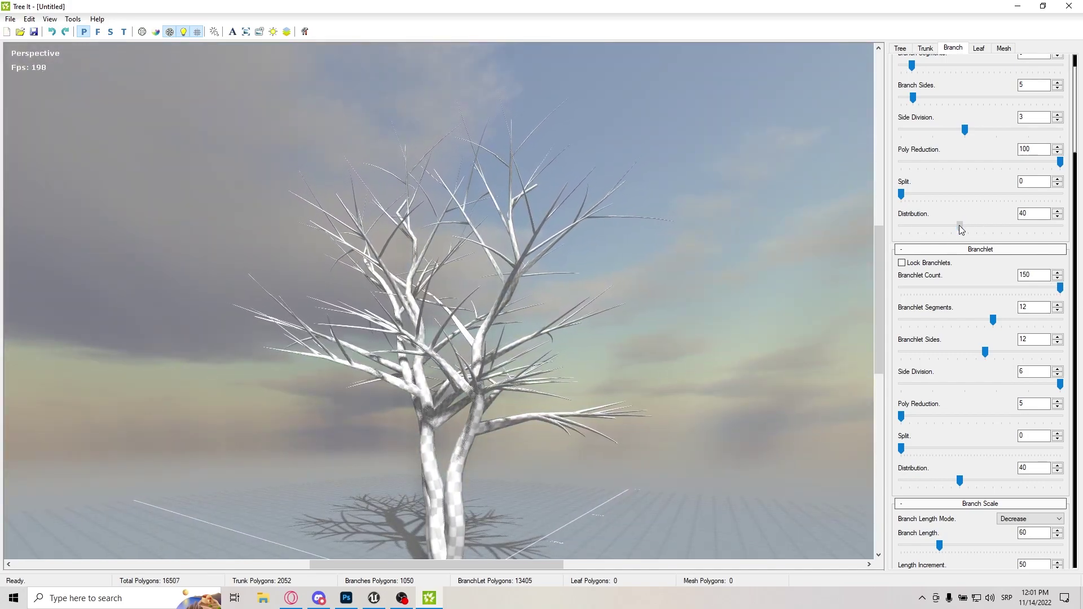
# Set the branch distribution to 100 and the branchlet distribution to 85.
pyautogui.moveTo(962, 228); pyautogui.dragTo(1082, 229)
pyautogui.moveTo(559, 265); pyautogui.dragTo(754, 345)
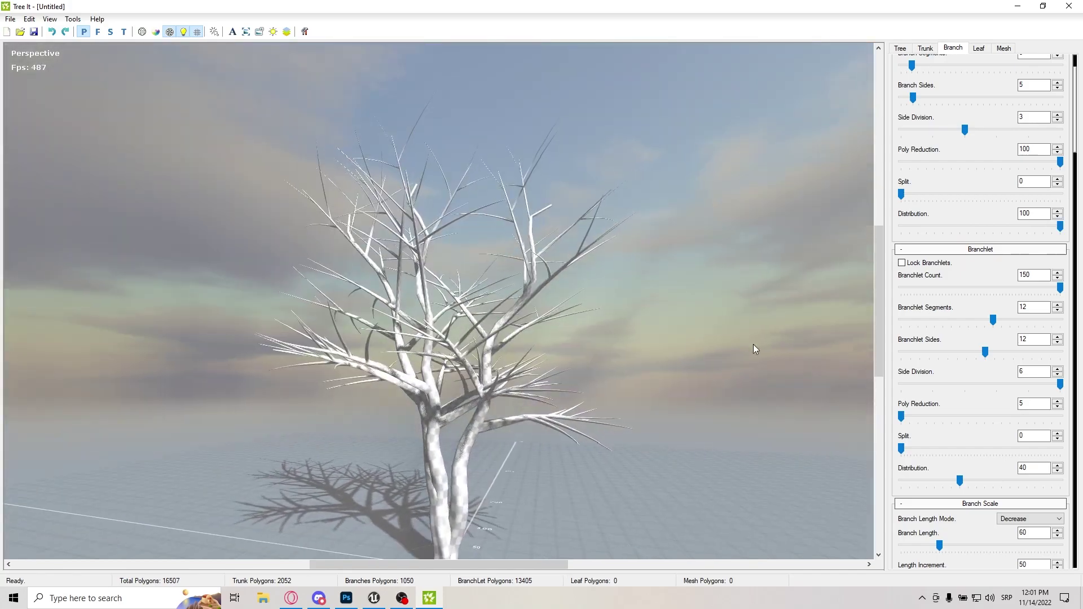
pyautogui.moveTo(961, 482); pyautogui.dragTo(1035, 482)
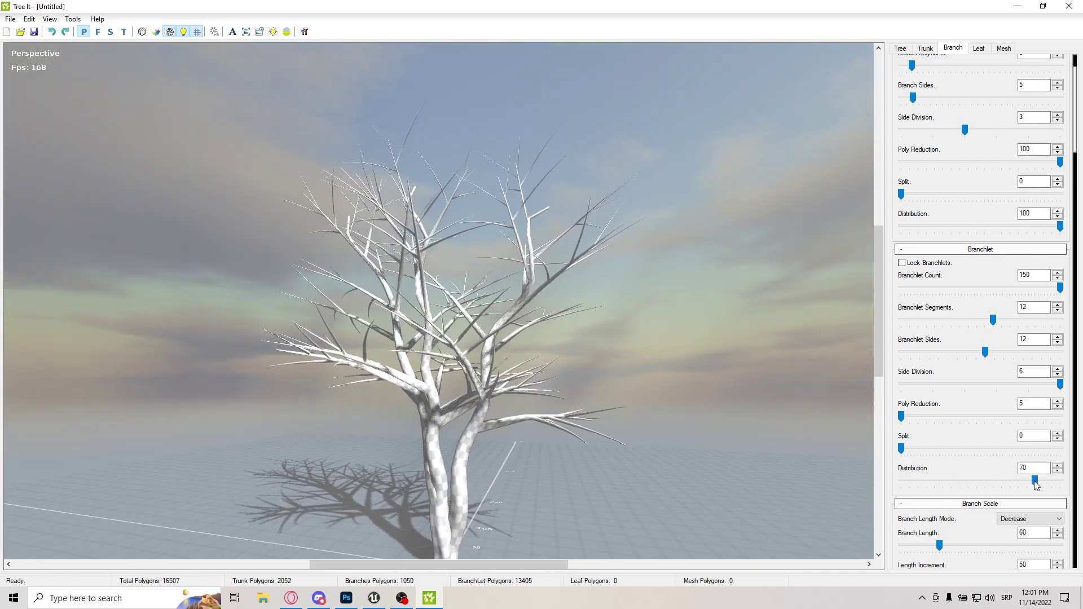
pyautogui.moveTo(621, 350); pyautogui.dragTo(852, 370)
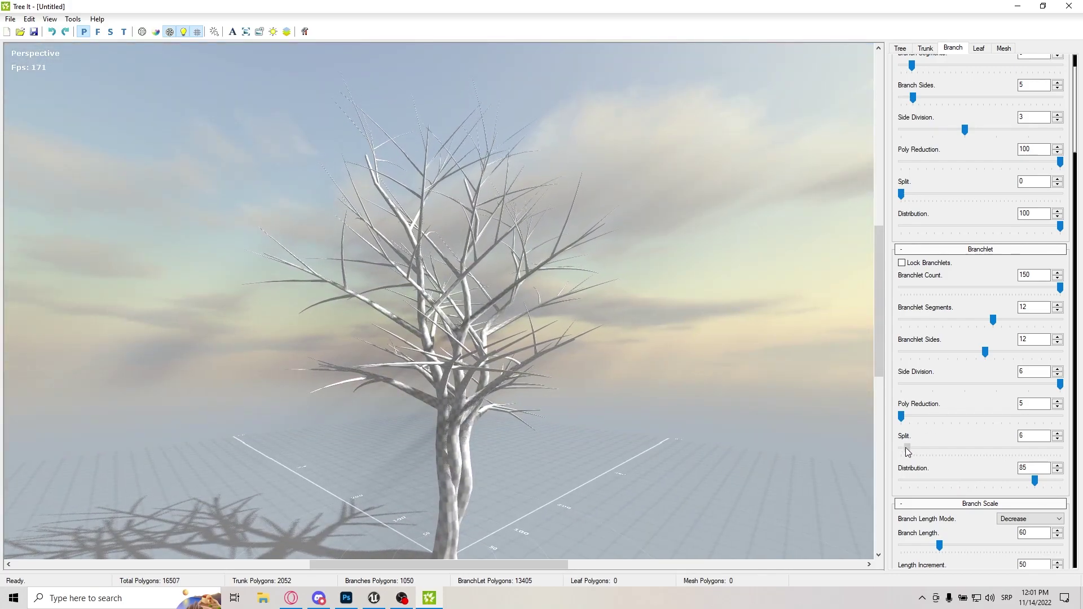
# Raise the branchlet split to 21, checking the tree from different sides.
pyautogui.moveTo(908, 449); pyautogui.dragTo(911, 449)
pyautogui.moveTo(733, 364); pyautogui.dragTo(243, 361)
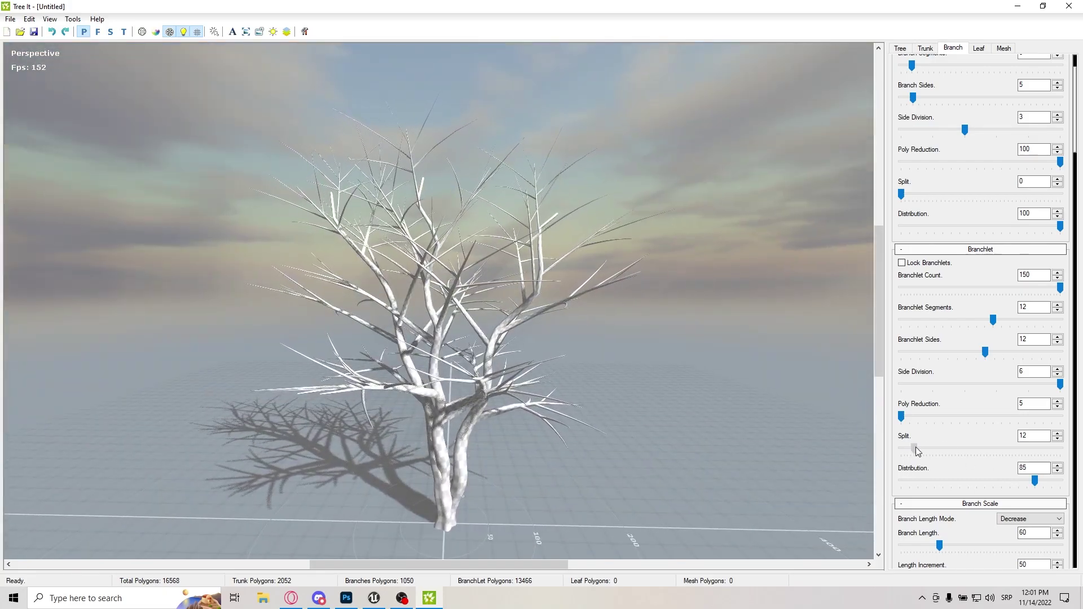
pyautogui.moveTo(925, 451); pyautogui.dragTo(924, 450)
pyautogui.moveTo(773, 368); pyautogui.dragTo(599, 261)
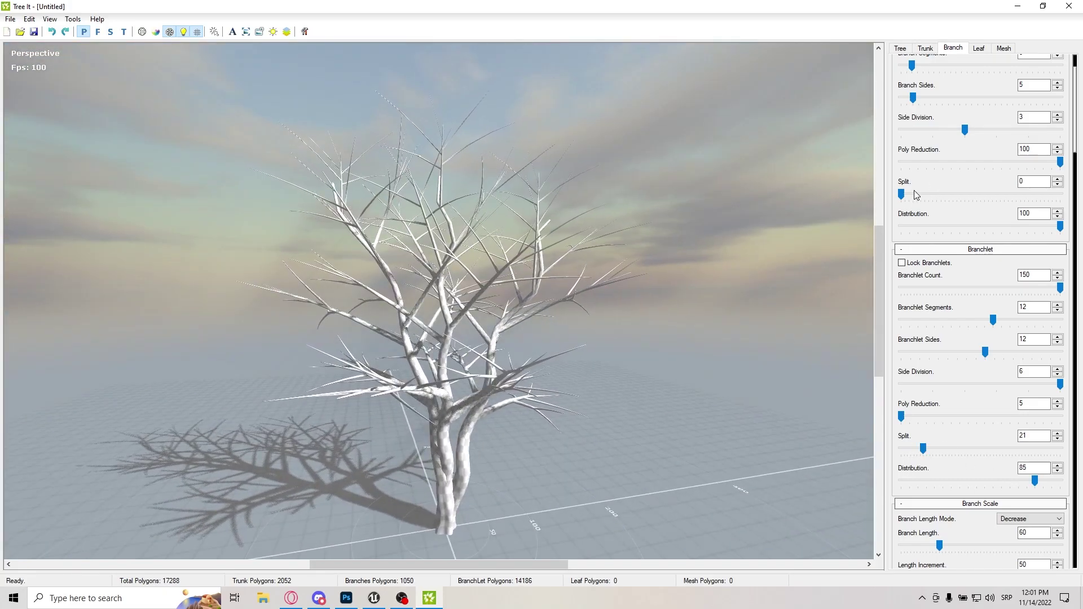
# Set the main branches' split to 8 and check the crown from several angles.
pyautogui.moveTo(908, 197); pyautogui.dragTo(932, 195)
pyautogui.moveTo(705, 282); pyautogui.dragTo(458, 323)
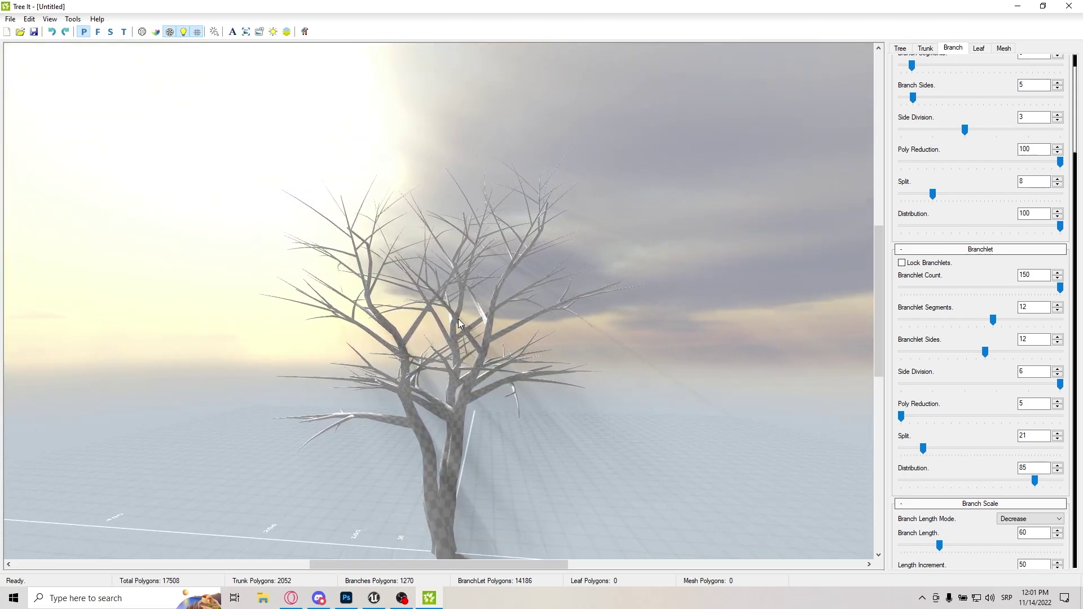
pyautogui.moveTo(473, 207); pyautogui.dragTo(823, 345)
pyautogui.moveTo(578, 219); pyautogui.dragTo(600, 216)
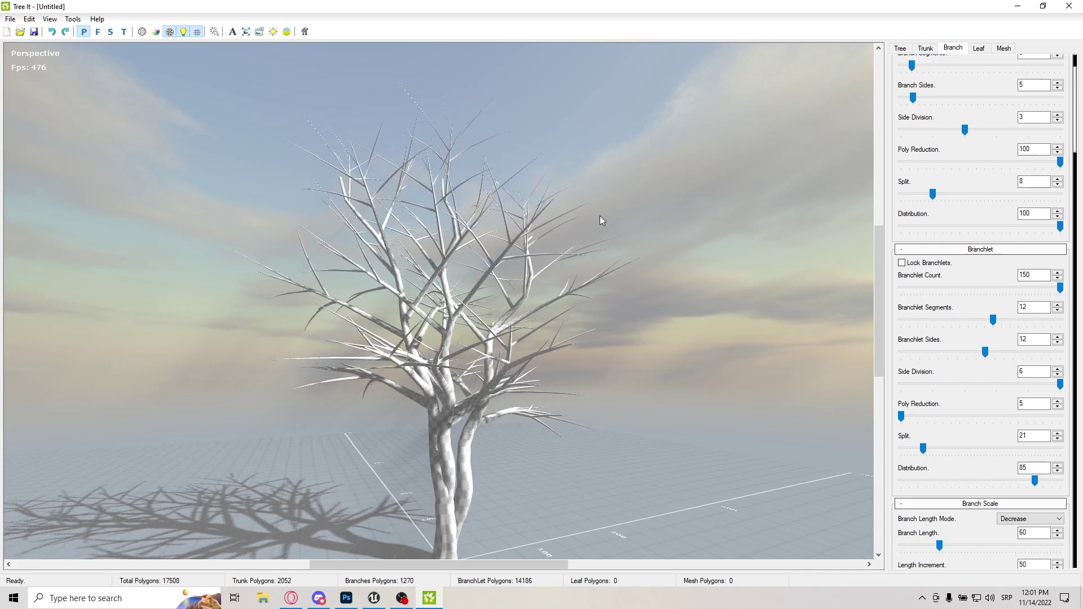
# Reduce the branchlets to 1 segment and 3 sides, with poly reduction at 100.
pyautogui.moveTo(994, 320); pyautogui.dragTo(872, 337)
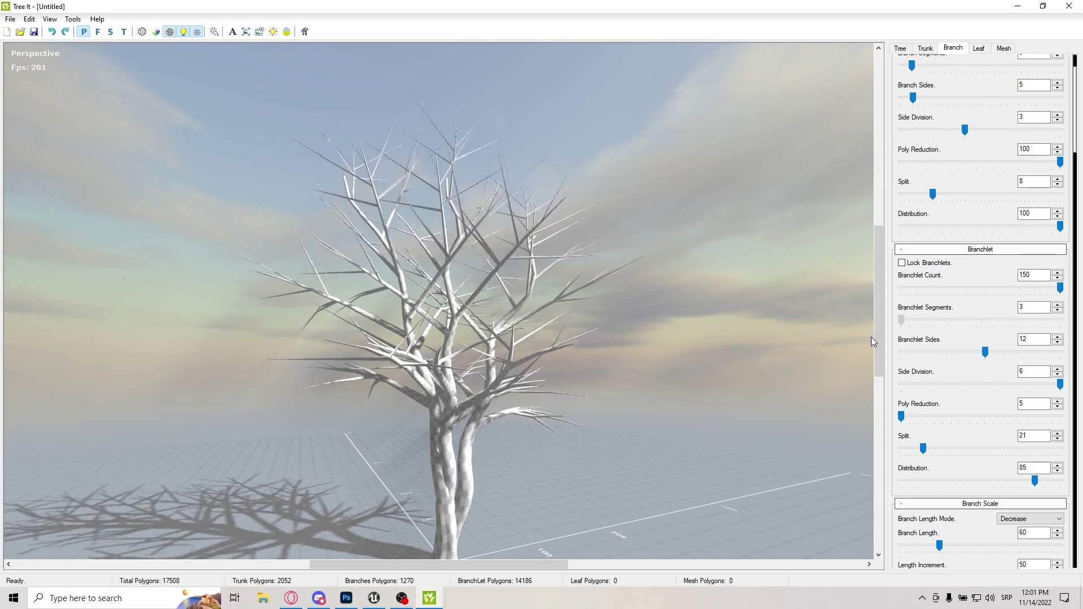
pyautogui.moveTo(981, 354); pyautogui.dragTo(883, 388)
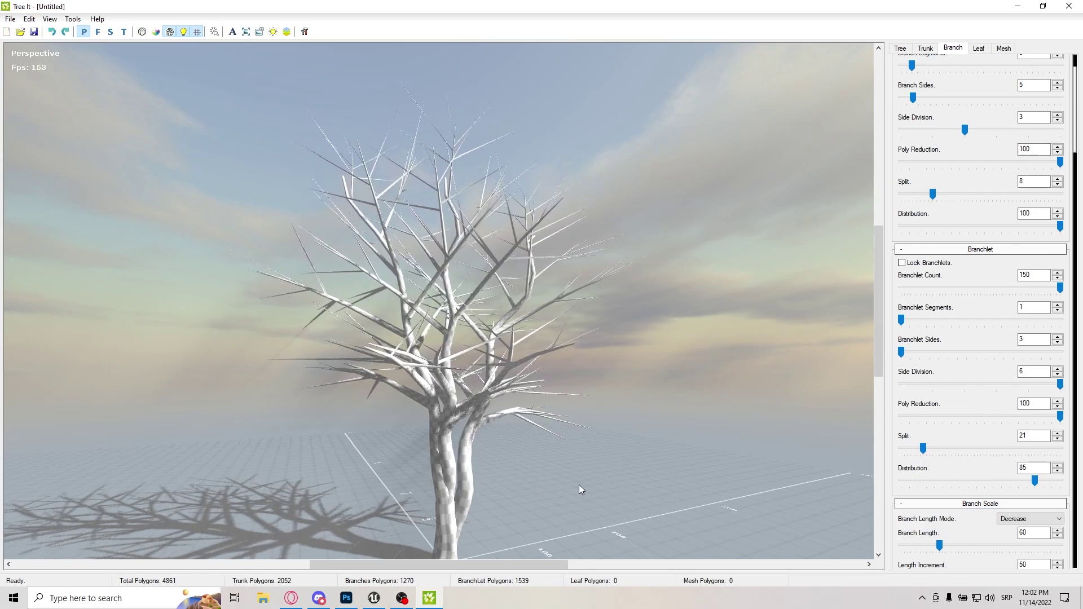
pyautogui.moveTo(581, 490); pyautogui.dragTo(683, 339)
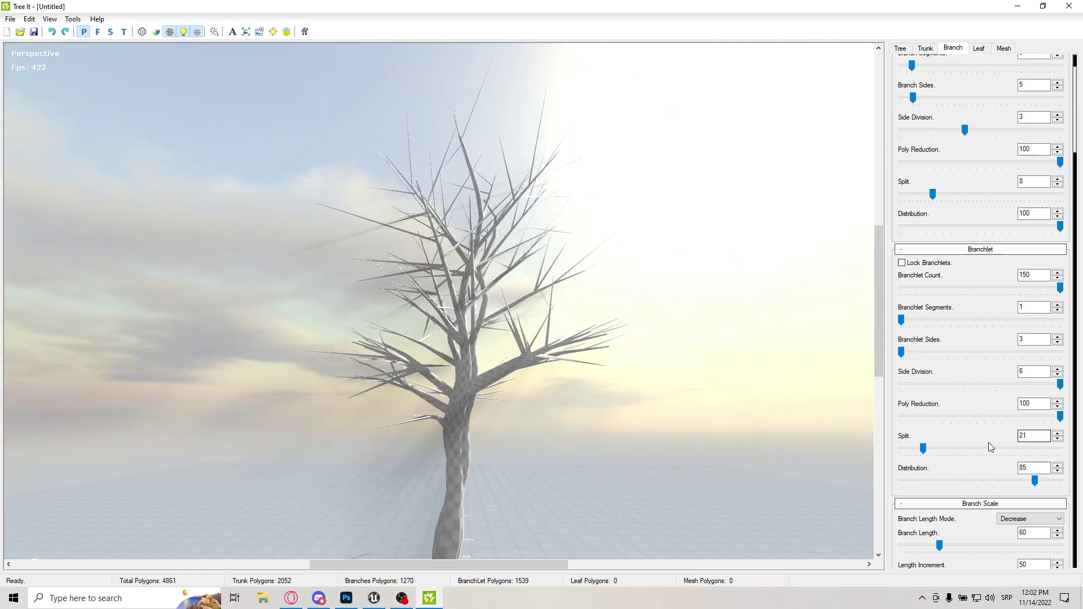
pyautogui.moveTo(564, 310); pyautogui.dragTo(666, 162)
# Distort the branches by setting the branch crinkliness to 24.
pyautogui.scroll(-10, 962, 389)
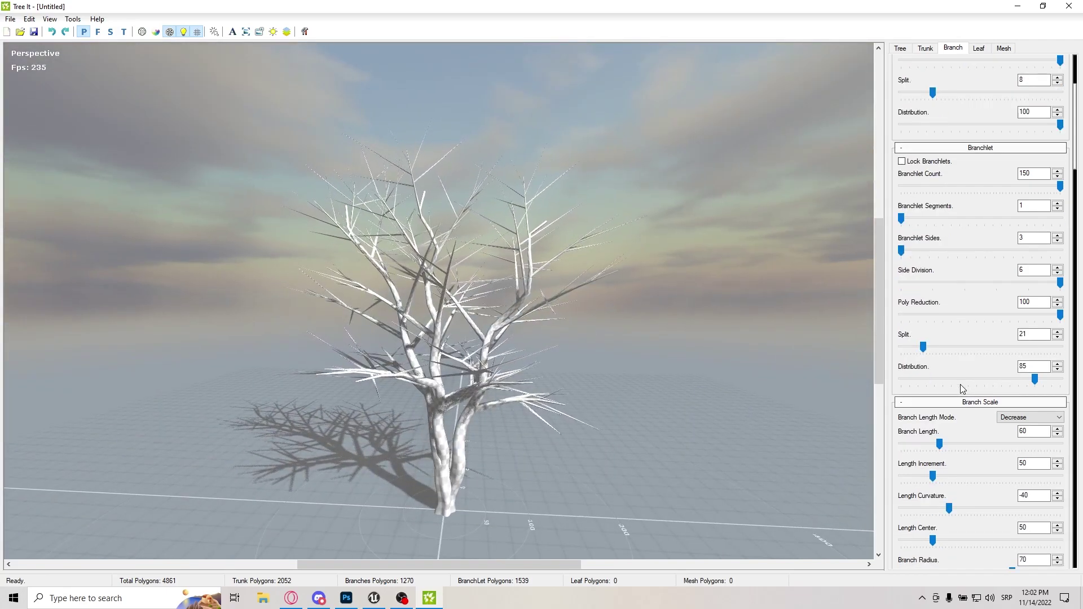
pyautogui.scroll(-4, 956, 405)
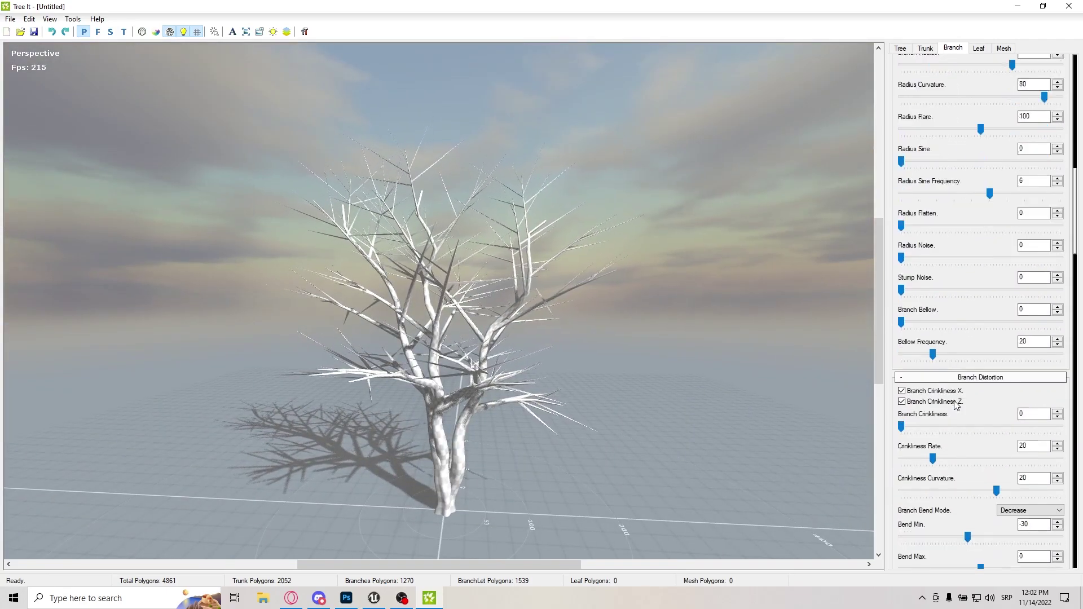
pyautogui.moveTo(901, 395); pyautogui.dragTo(920, 397)
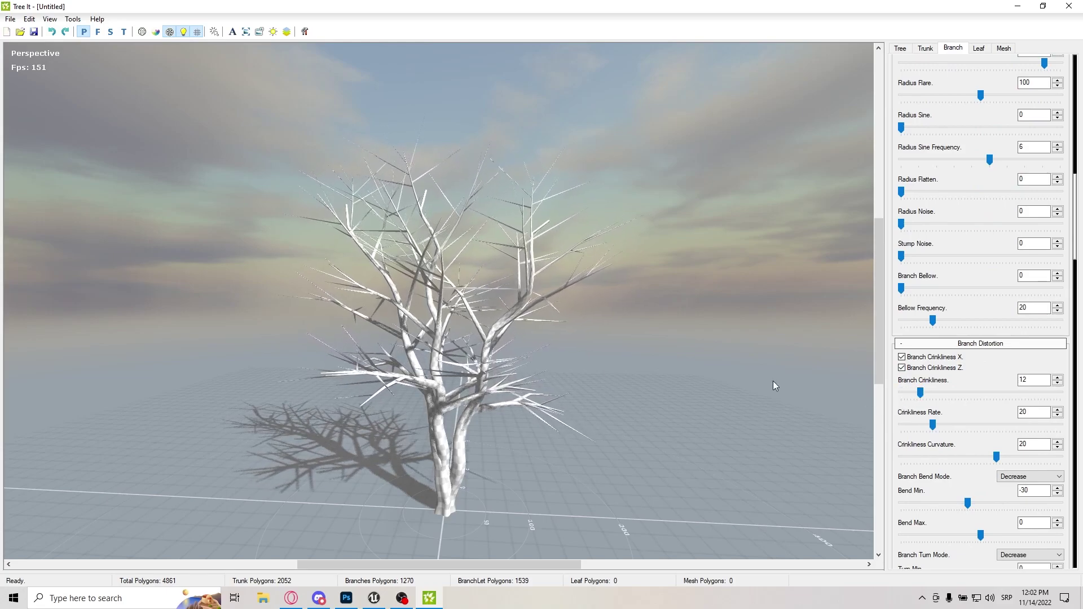
pyautogui.moveTo(761, 376); pyautogui.dragTo(641, 375)
pyautogui.moveTo(929, 394); pyautogui.dragTo(942, 393)
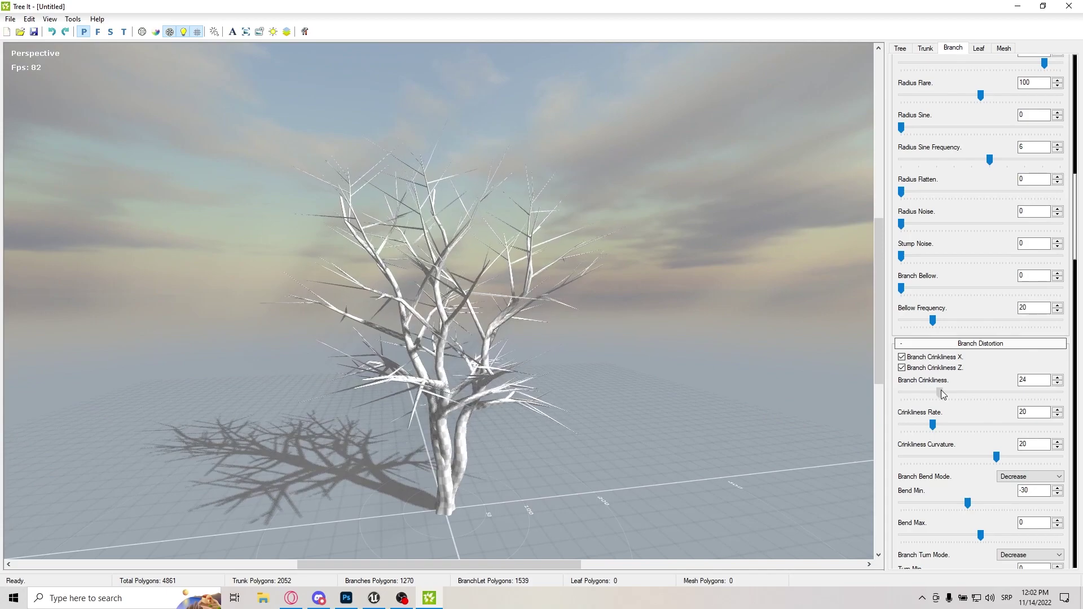
pyautogui.moveTo(666, 304); pyautogui.dragTo(759, 237)
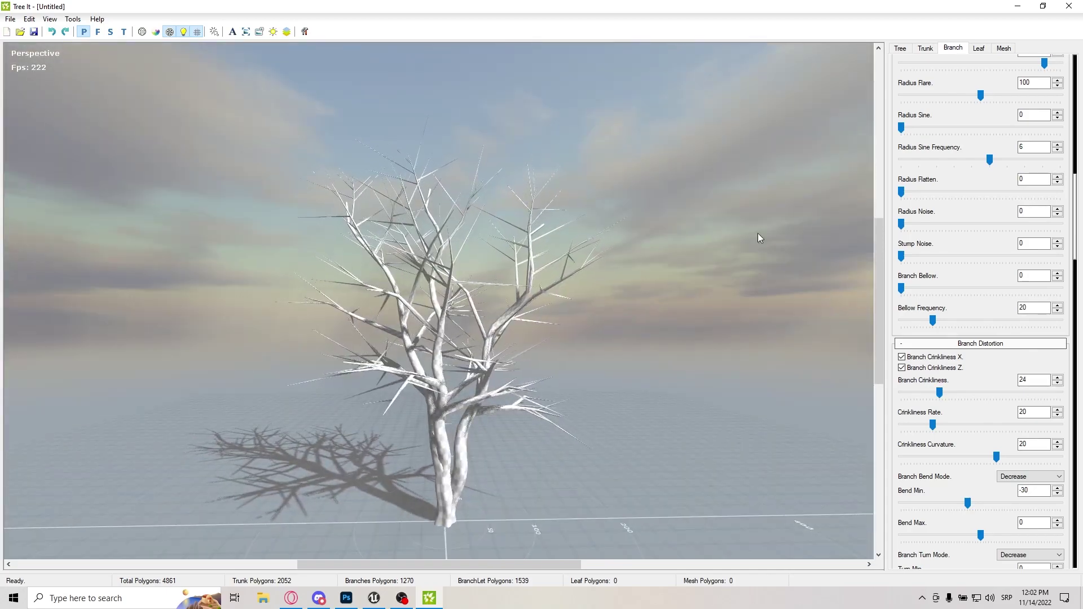
# Add leaves to the tree by setting the leaf count to 400.
pyautogui.click(979, 49)
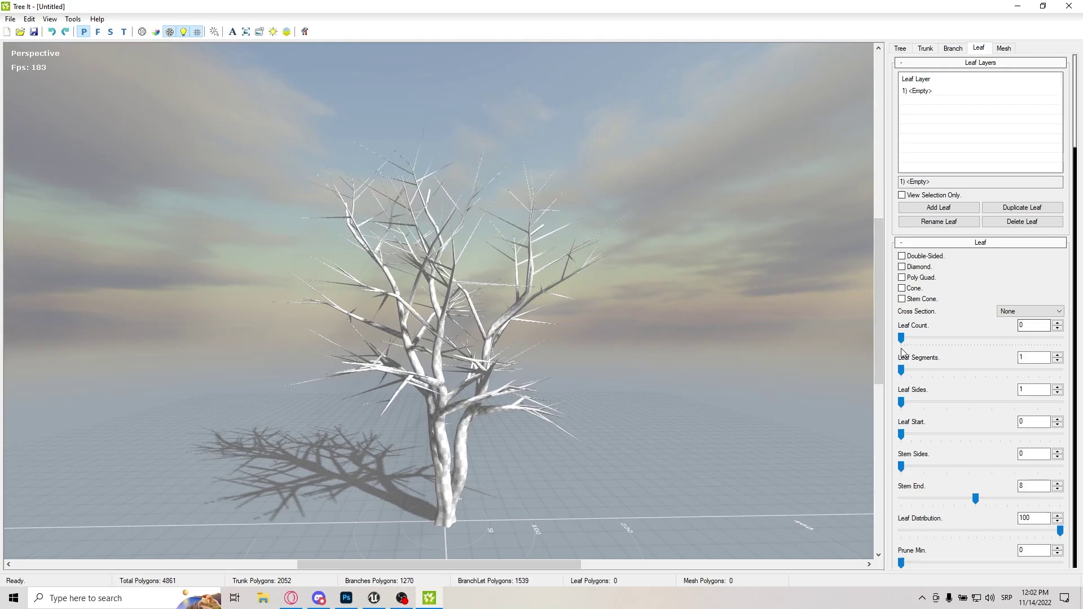
pyautogui.moveTo(902, 339); pyautogui.dragTo(1064, 341)
pyautogui.moveTo(666, 299); pyautogui.dragTo(688, 344)
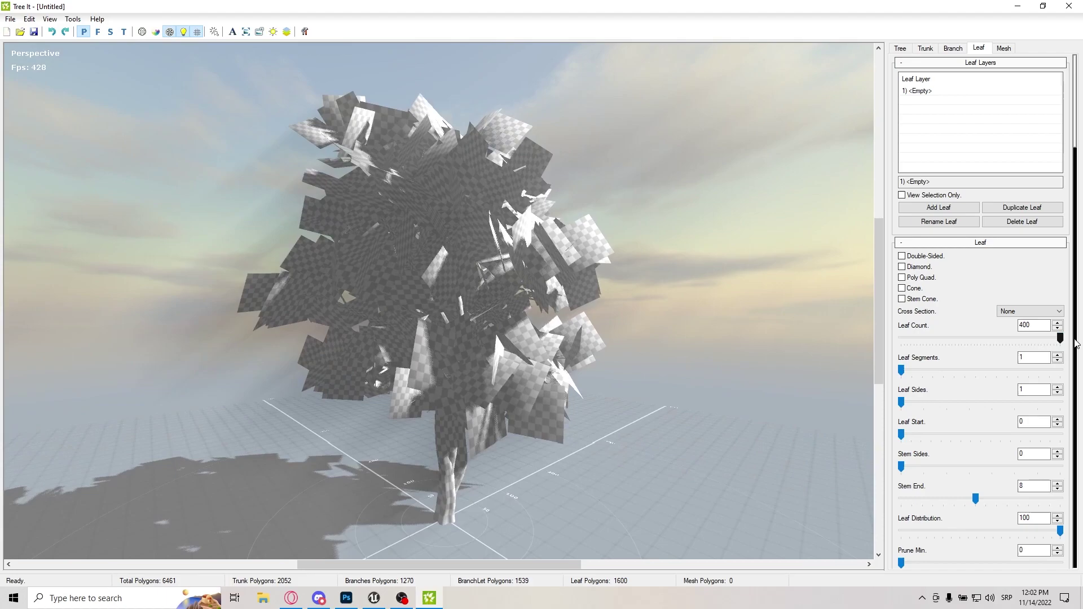
# Try the Cross/front and Halved cross sections on the leaves.
pyautogui.click(1033, 311)
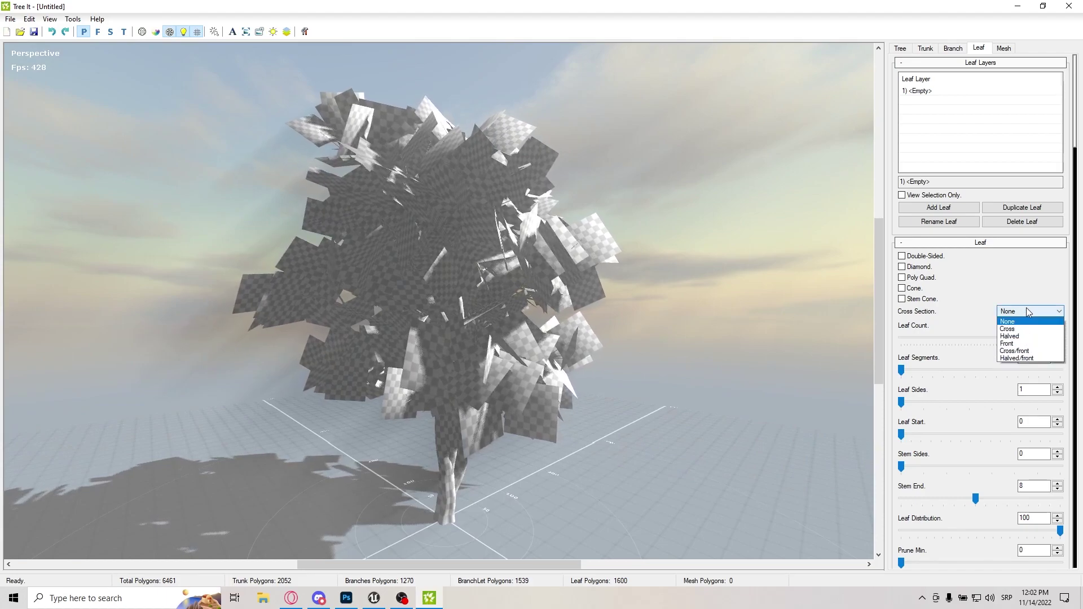
pyautogui.click(1016, 351)
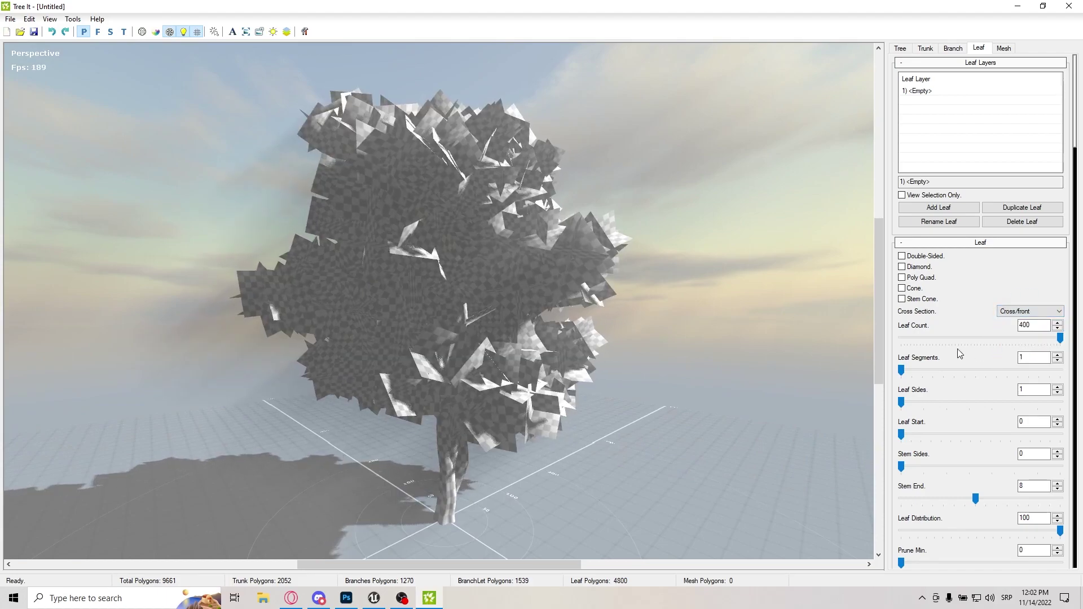
pyautogui.moveTo(282, 339); pyautogui.dragTo(339, 293)
pyautogui.click(1032, 311)
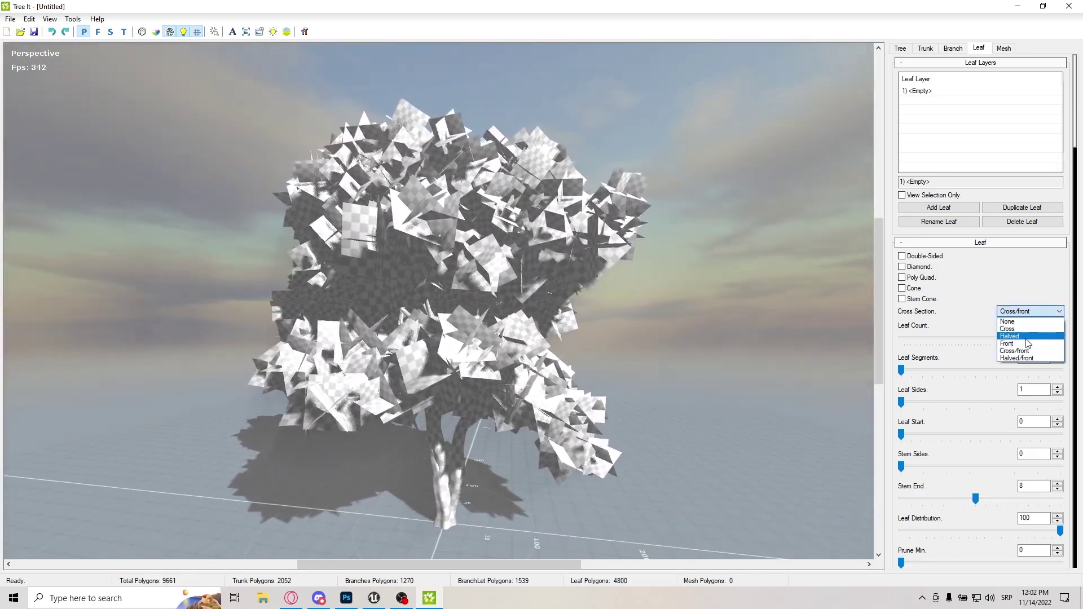
pyautogui.click(1016, 336)
pyautogui.moveTo(507, 262); pyautogui.dragTo(395, 249)
# Set the leaf cross section to Front and inspect the canopy from several angles.
pyautogui.click(1032, 311)
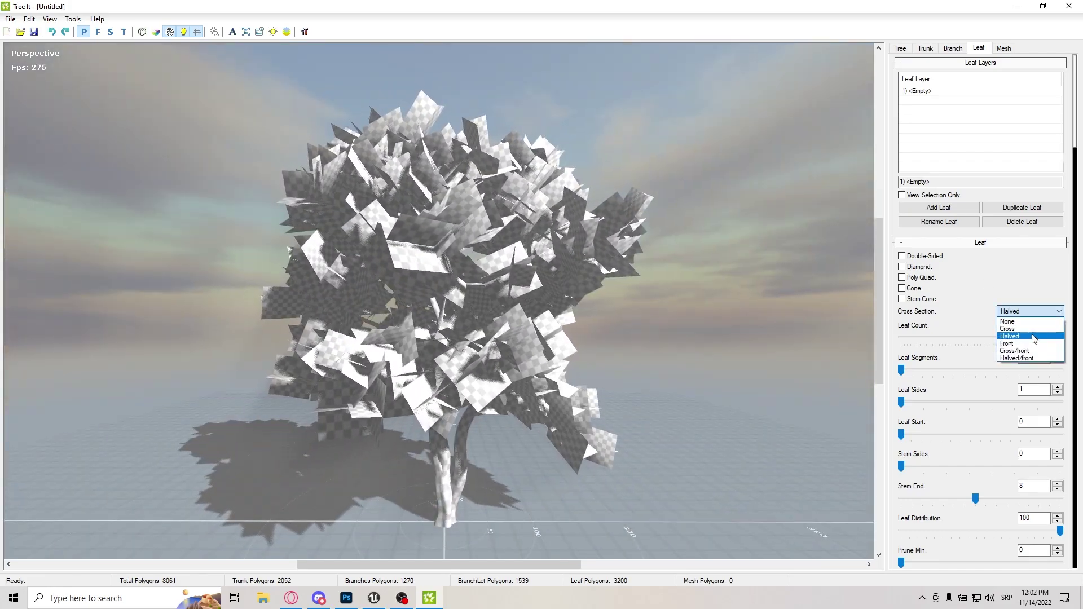
pyautogui.click(1015, 322)
pyautogui.moveTo(468, 304); pyautogui.dragTo(753, 281)
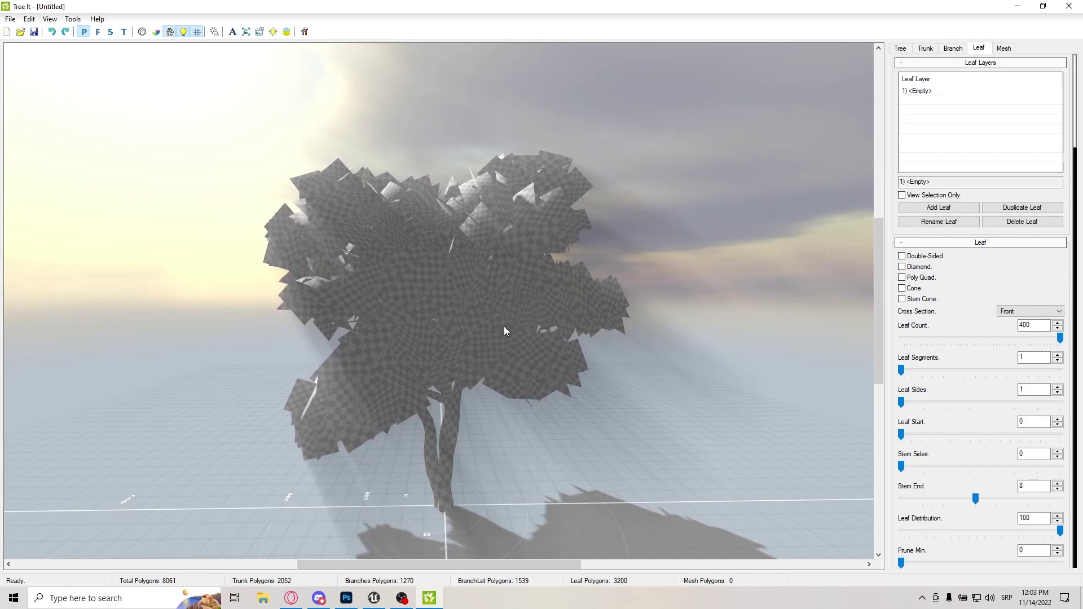
pyautogui.moveTo(504, 326); pyautogui.dragTo(460, 72)
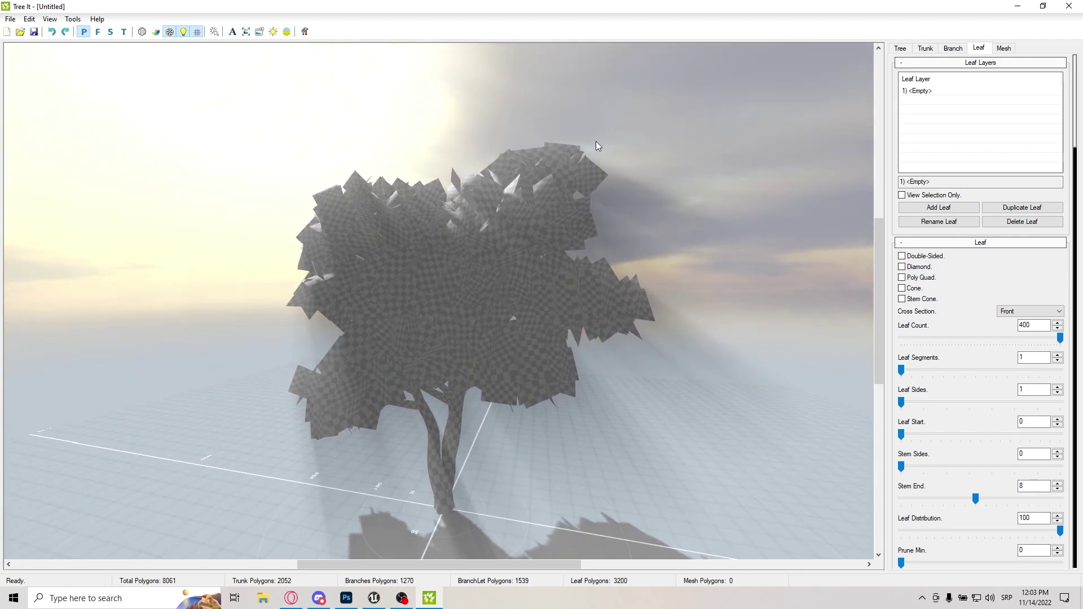
pyautogui.moveTo(597, 146); pyautogui.dragTo(434, 472)
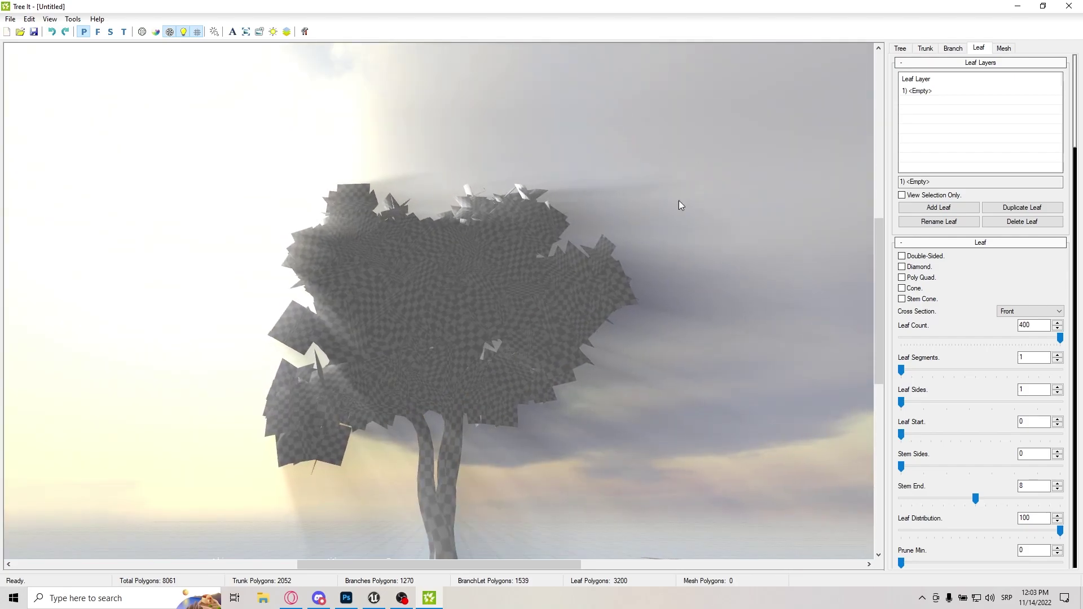
pyautogui.moveTo(679, 201); pyautogui.dragTo(776, 272)
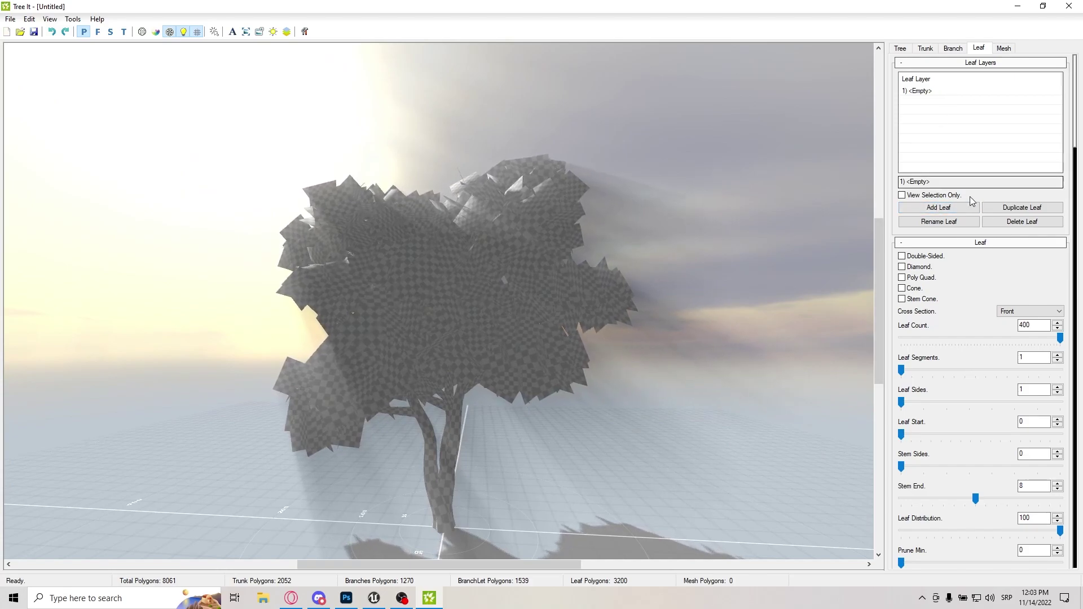
# Apply flower daffodil.png as the base leaf texture and view the textured tree.
pyautogui.scroll(-10, 980, 337)
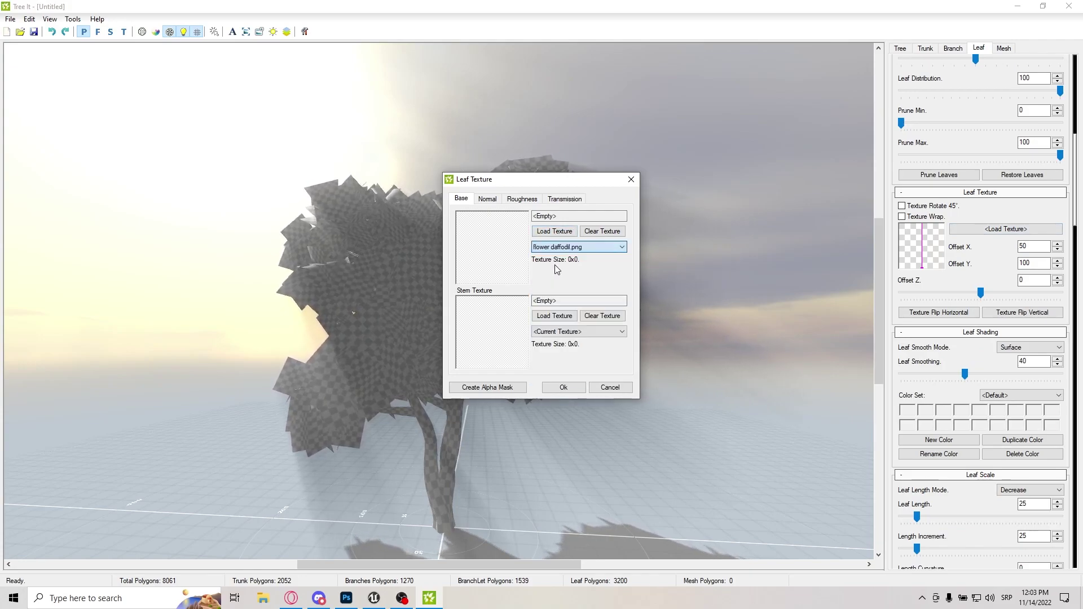
pyautogui.click(563, 388)
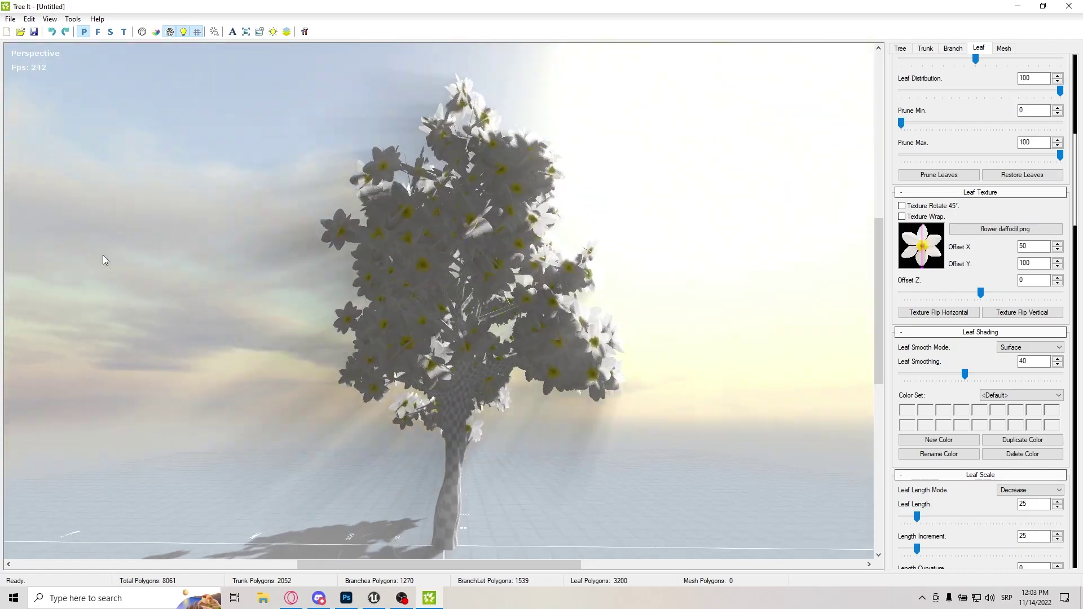
pyautogui.moveTo(103, 255); pyautogui.dragTo(567, 364)
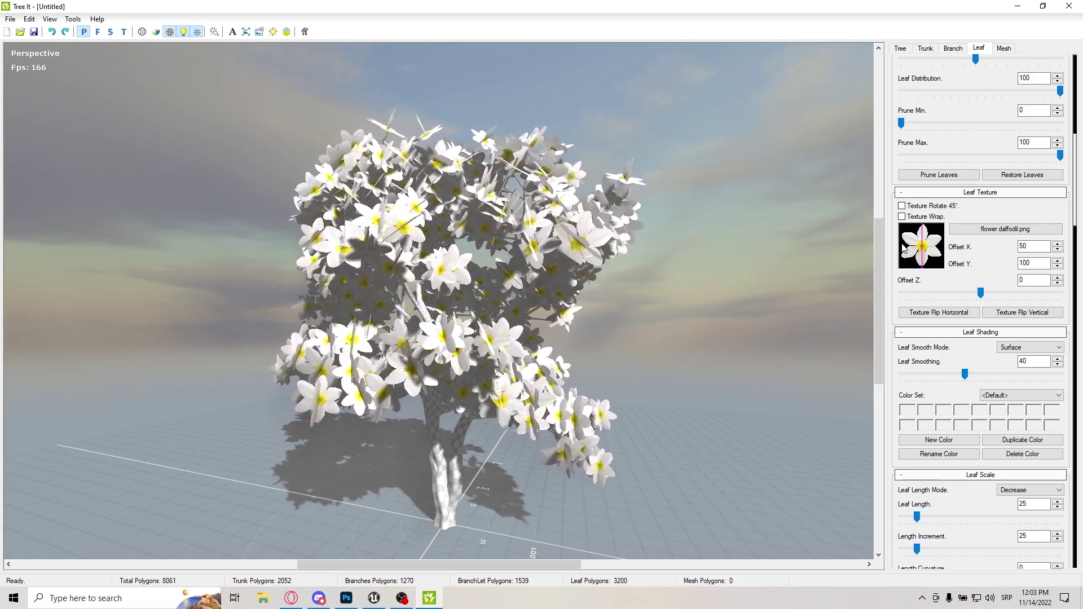
# Start exporting the tree as a Wavefront OBJ and browse to the Trees folder inside _Blender Projects on the D drive.
pyautogui.moveTo(540, 211); pyautogui.dragTo(17, 14)
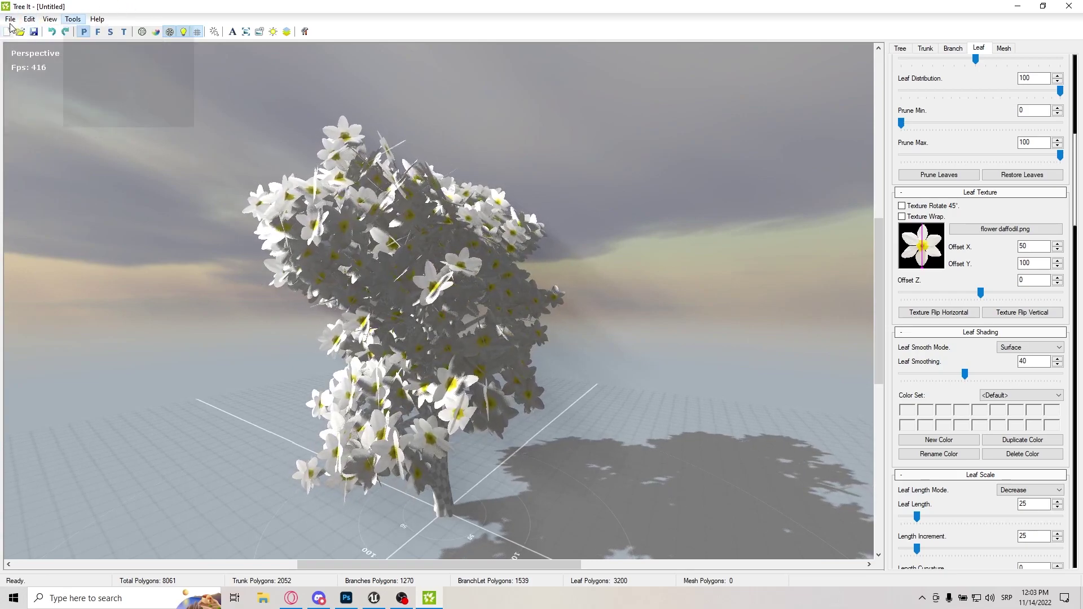
pyautogui.click(17, 19)
pyautogui.click(12, 20)
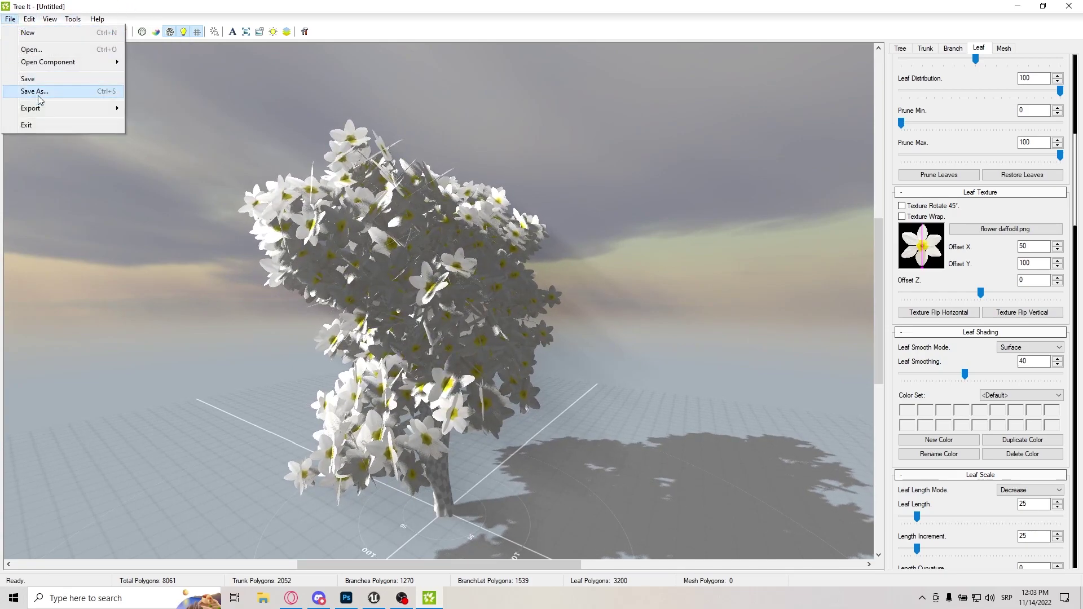
pyautogui.click(207, 133)
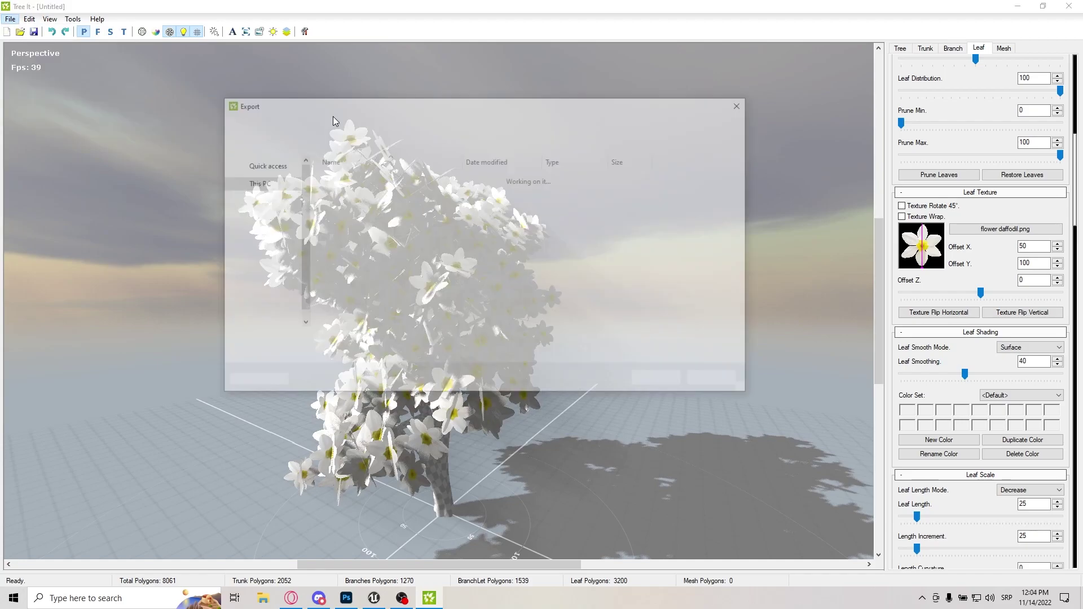
pyautogui.moveTo(407, 111); pyautogui.dragTo(396, 121)
pyautogui.scroll(1, 295, 213)
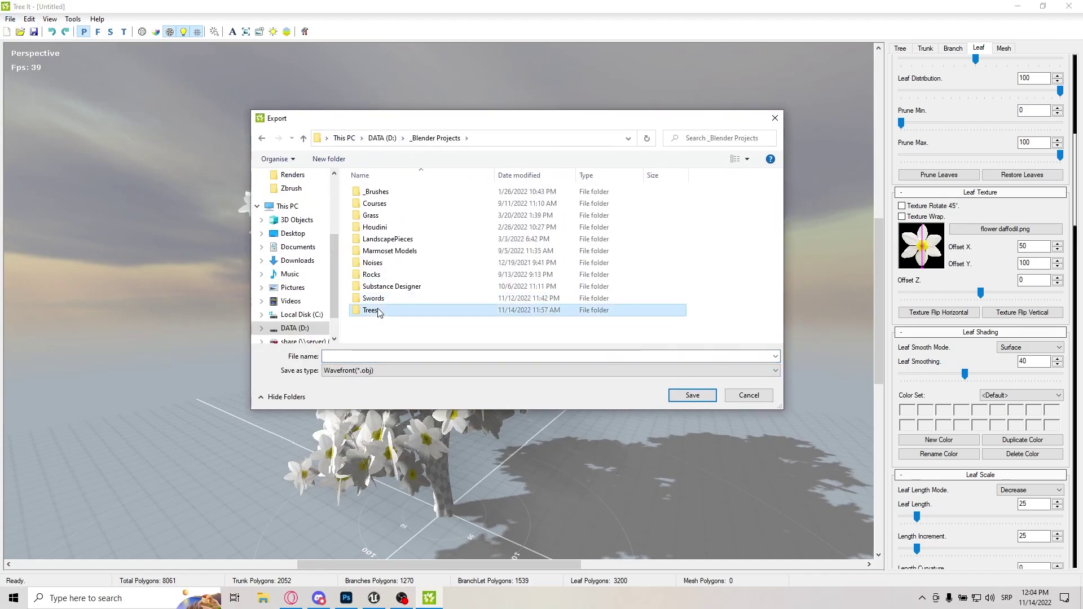
pyautogui.doubleClick(371, 311)
# Create a new folder named Tree Crouse inside the Trees folder.
pyautogui.rightClick(384, 279)
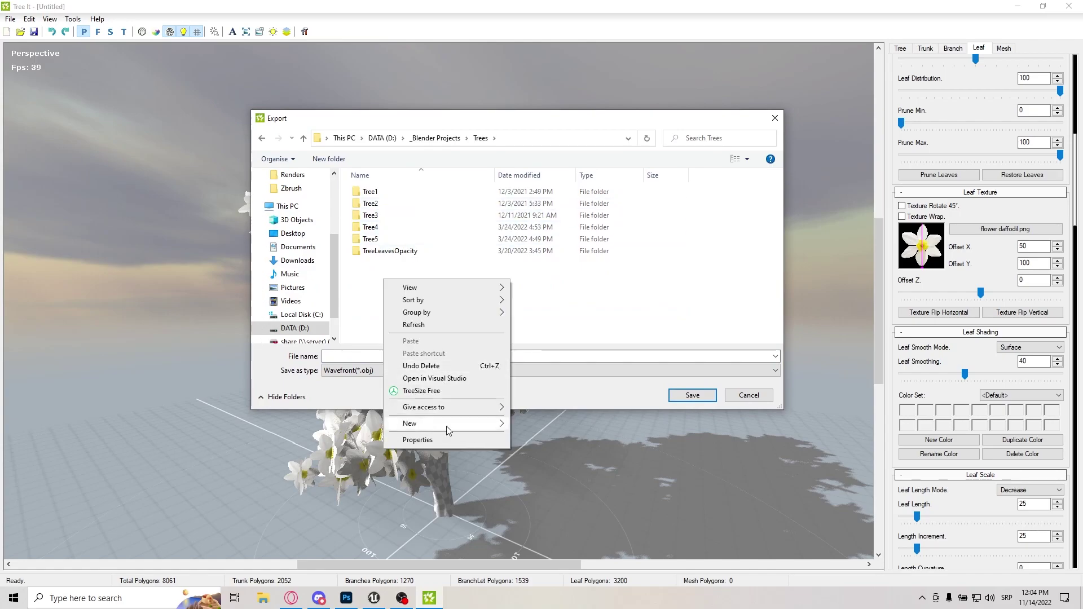
pyautogui.moveTo(431, 428)
pyautogui.click(563, 426)
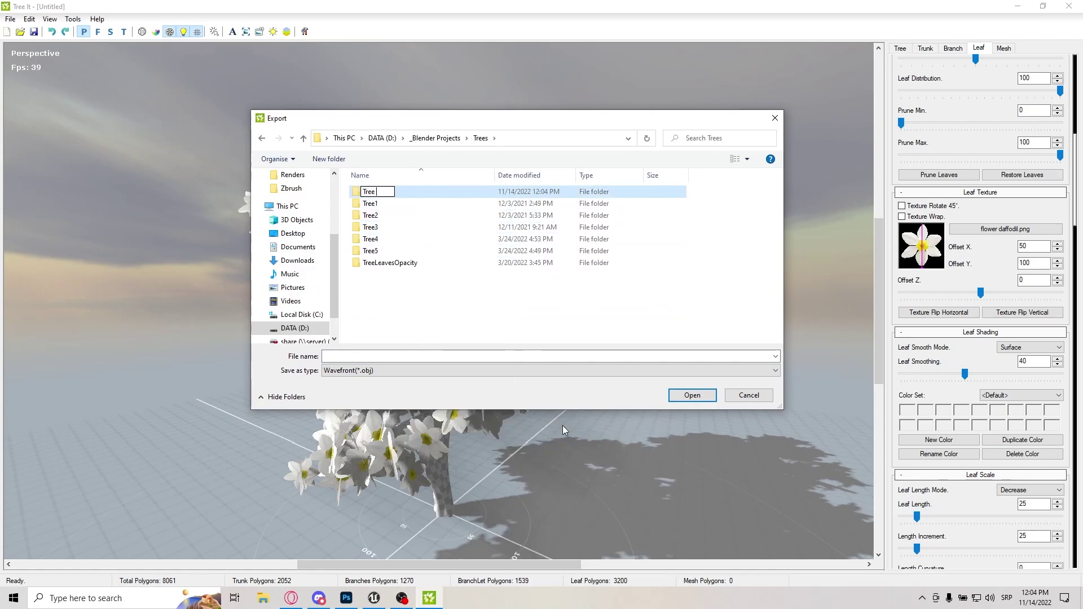
pyautogui.press('BackSpace')
pyautogui.press('BackSpace')
pyautogui.press('BackSpace')
pyautogui.press('BackSpace')
pyautogui.press('Return')
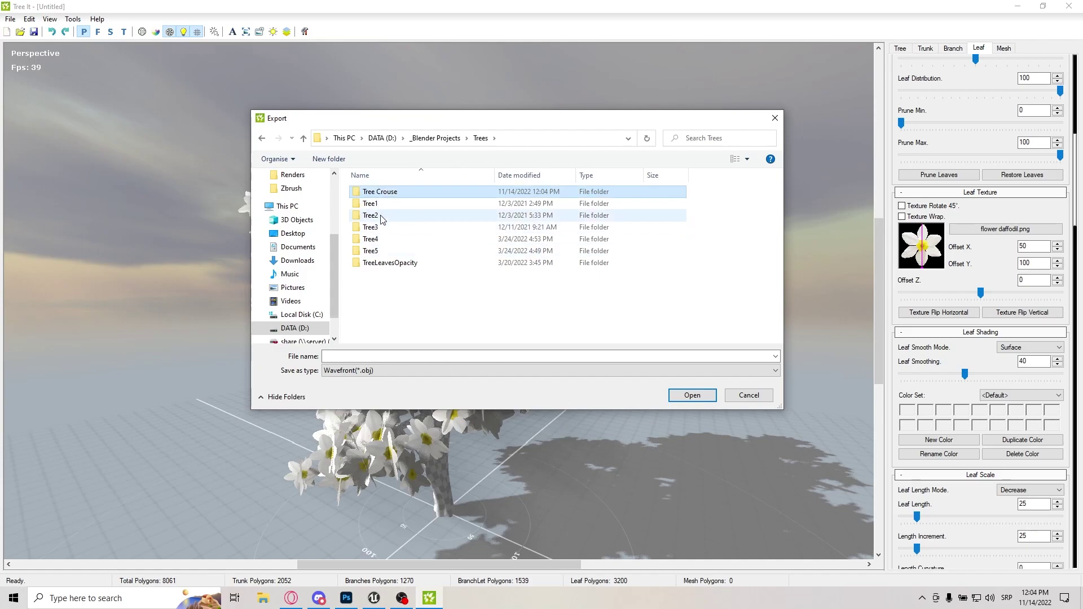
# Create a Tree It subfolder inside Tree Crouse and export the tree there as TreeCourse in Wavefront OBJ format.
pyautogui.doubleClick(387, 195)
pyautogui.rightClick(391, 267)
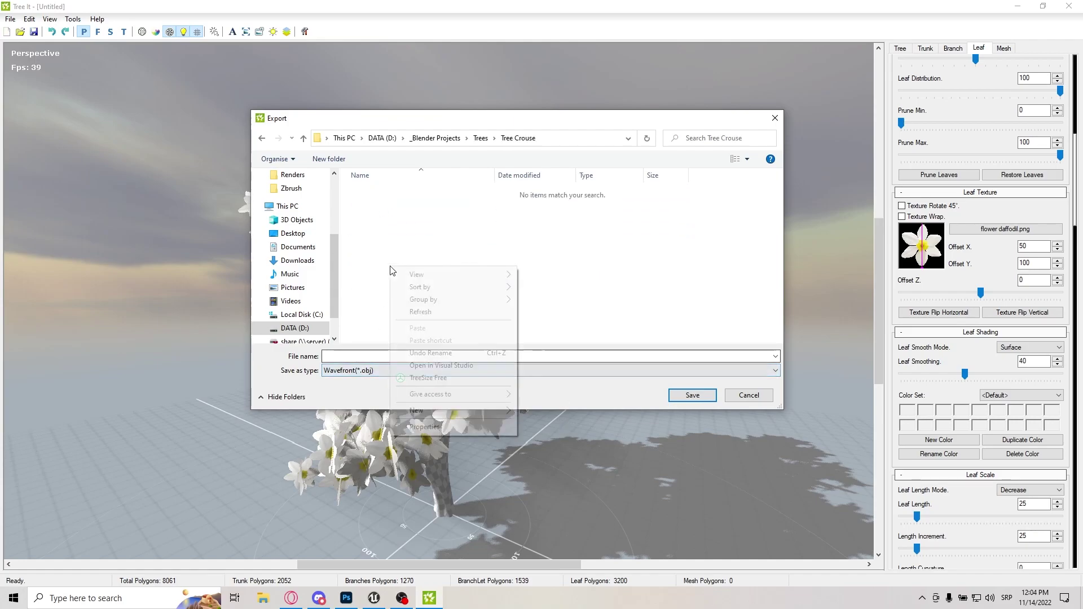
pyautogui.moveTo(448, 411)
pyautogui.click(529, 409)
pyautogui.write('TreeCourse')
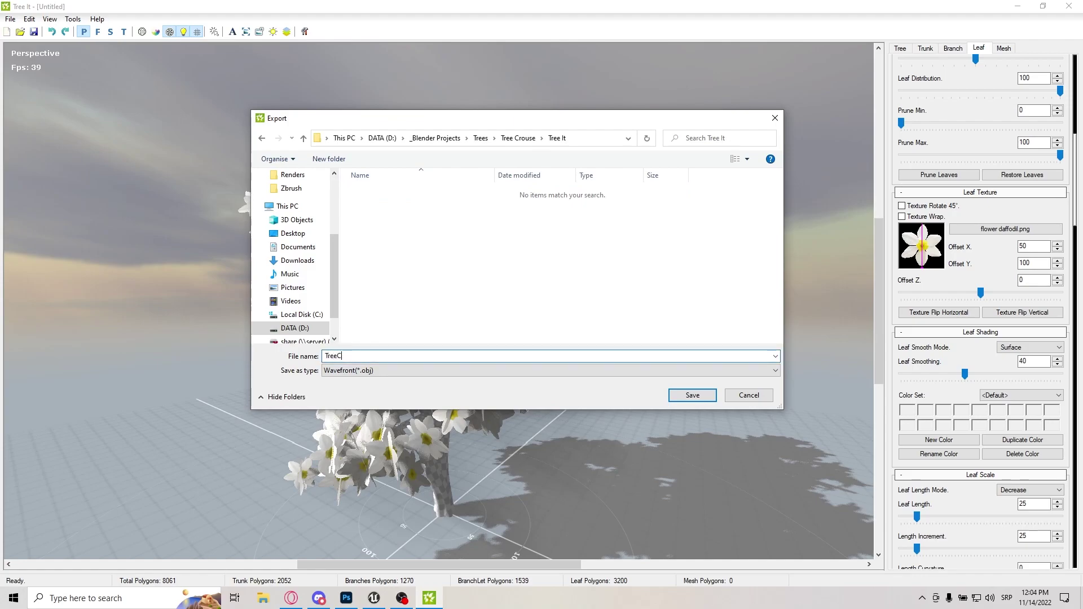
pyautogui.click(693, 395)
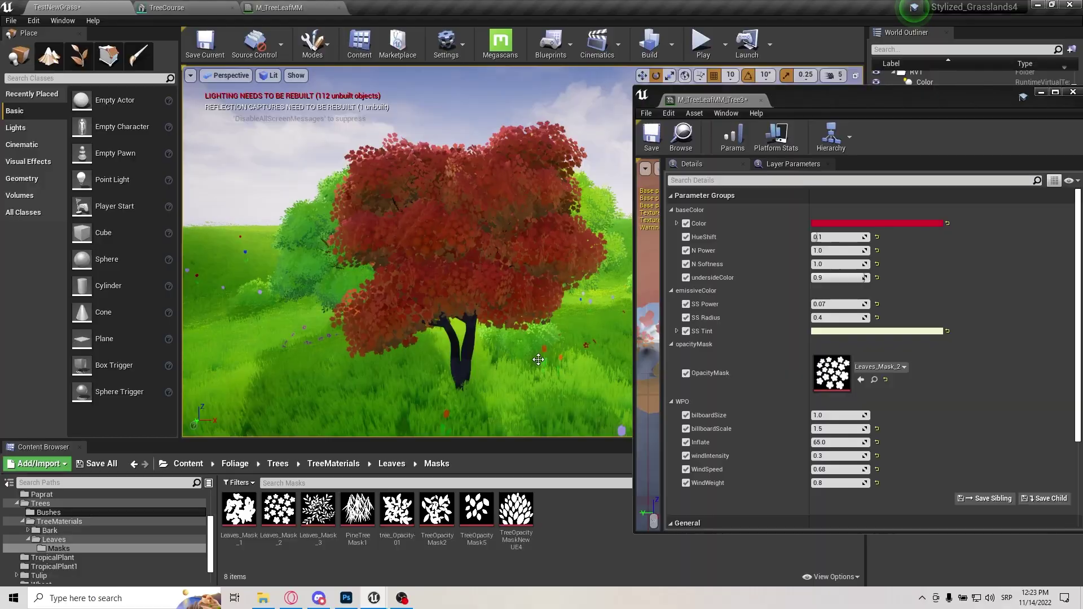
# In Unreal Engine, open the M_TreeLeafMM_Tree3 material instance and assign Leaf_Mask_Course from the Masks folder as its OpacityMask texture.
pyautogui.click(392, 463)
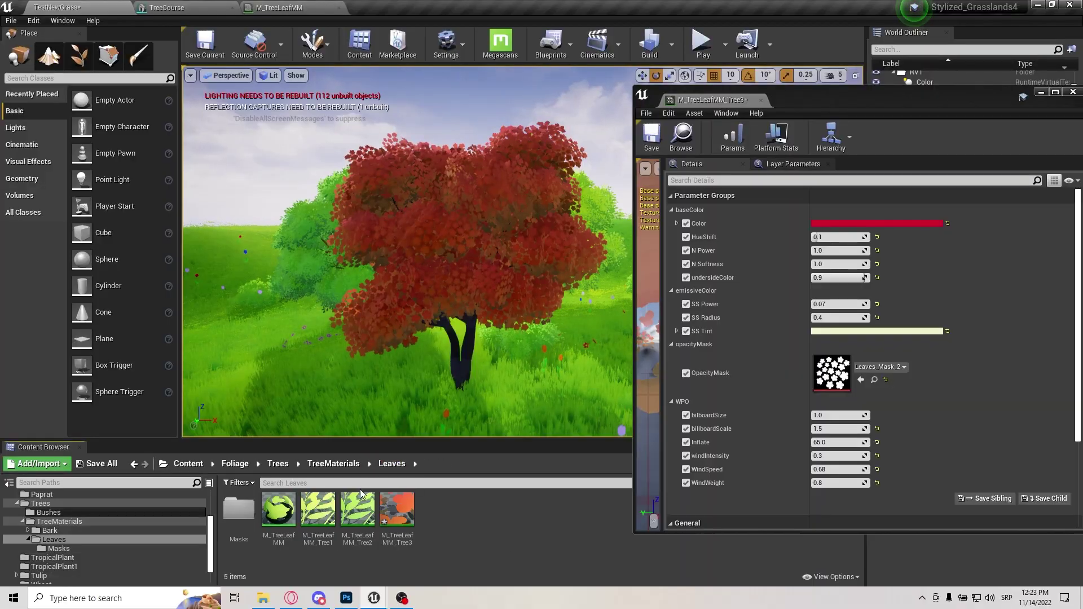
pyautogui.doubleClick(403, 511)
pyautogui.moveTo(813, 97)
pyautogui.mouseDown()
pyautogui.moveTo(825, 94)
pyautogui.moveTo(816, 90)
pyautogui.mouseUp()
pyautogui.doubleClick(239, 512)
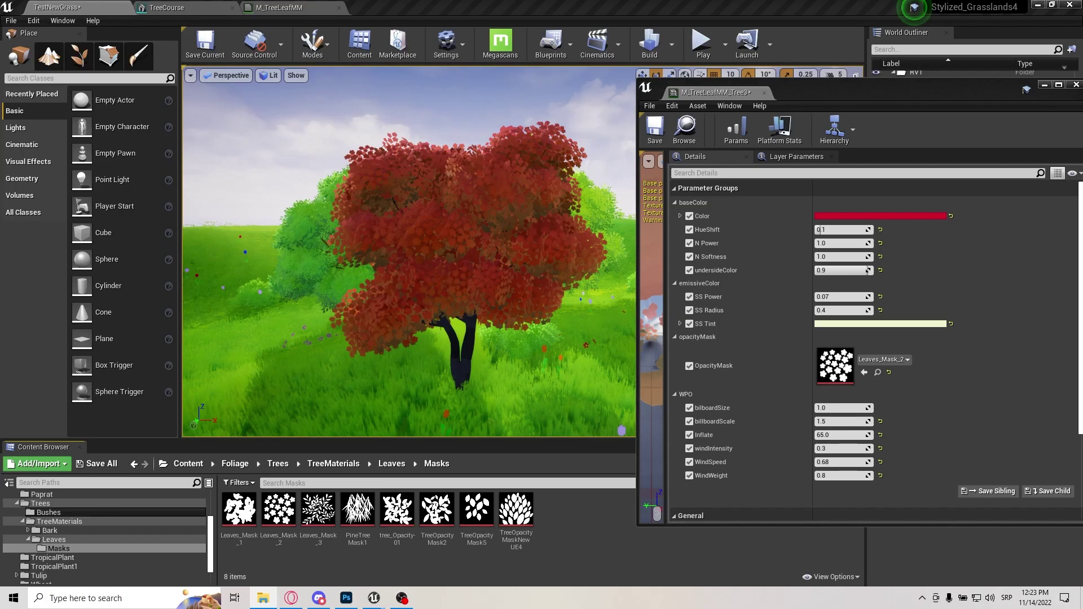
pyautogui.moveTo(240, 510); pyautogui.dragTo(836, 366)
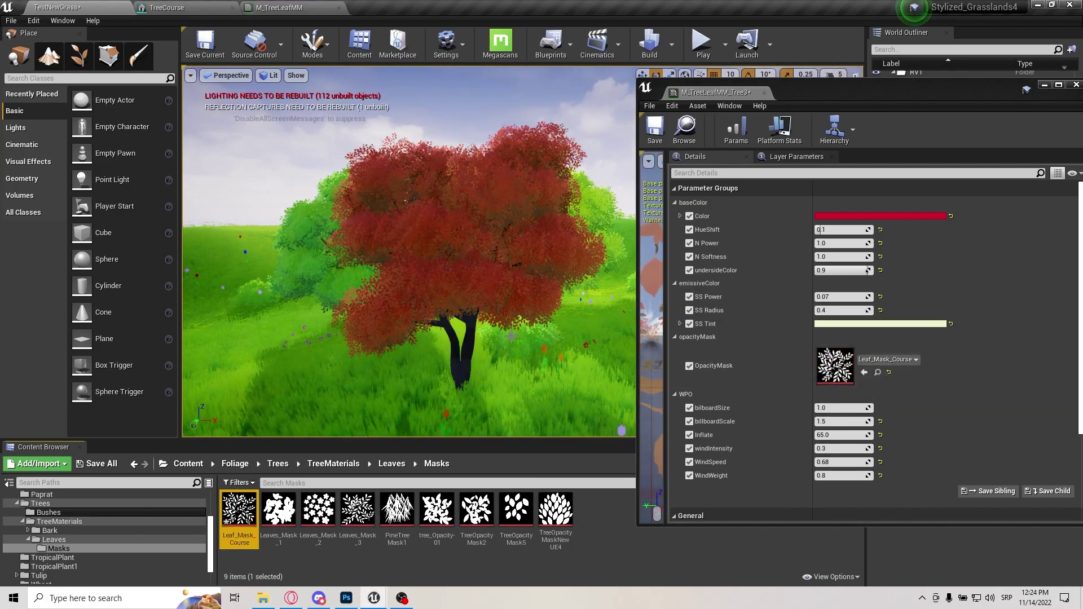
# Change the base color of the M_TreeLeafMM_Tree3 leaves from the color wheel, trying a blue tone on the tree.
pyautogui.moveTo(409, 251)
pyautogui.mouseDown(button='right')
pyautogui.moveTo(361, 268)
pyautogui.moveTo(417, 260)
pyautogui.moveTo(423, 276)
pyautogui.moveTo(409, 242)
pyautogui.mouseUp(button='right')
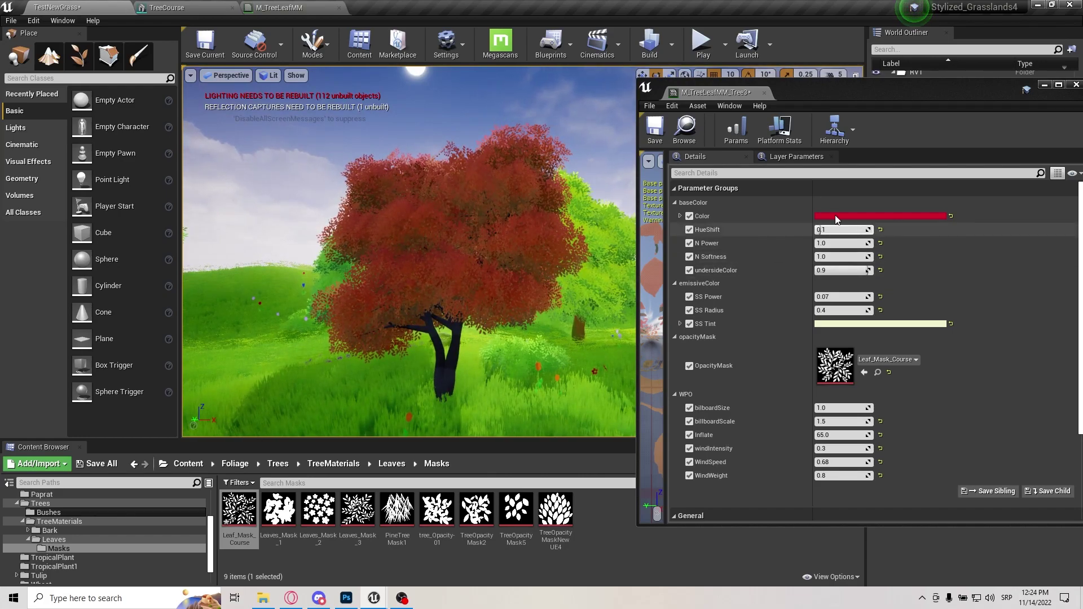
pyautogui.click(870, 217)
pyautogui.click(668, 291)
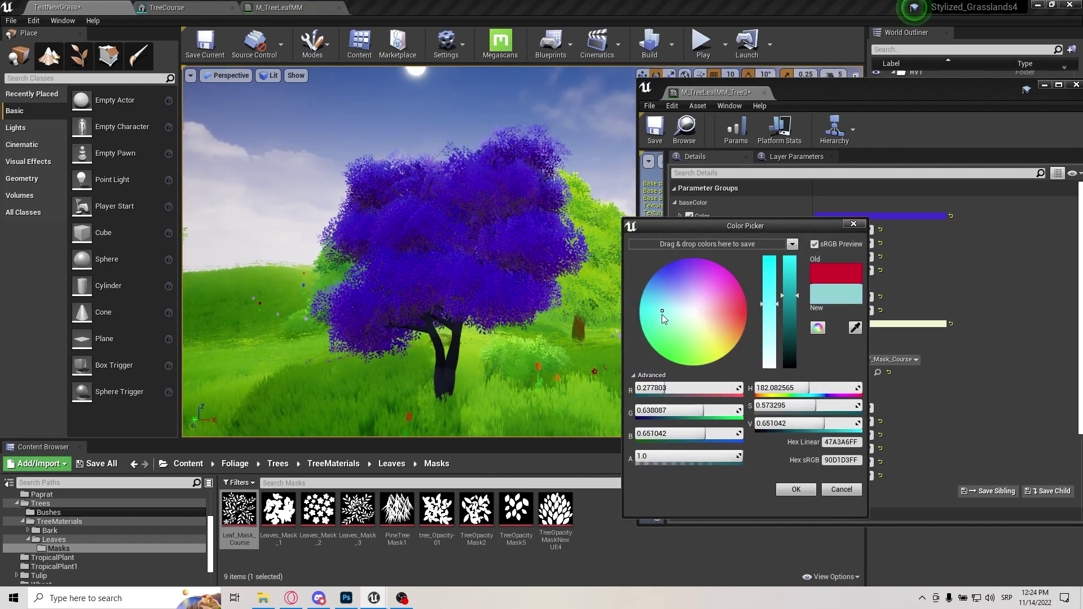